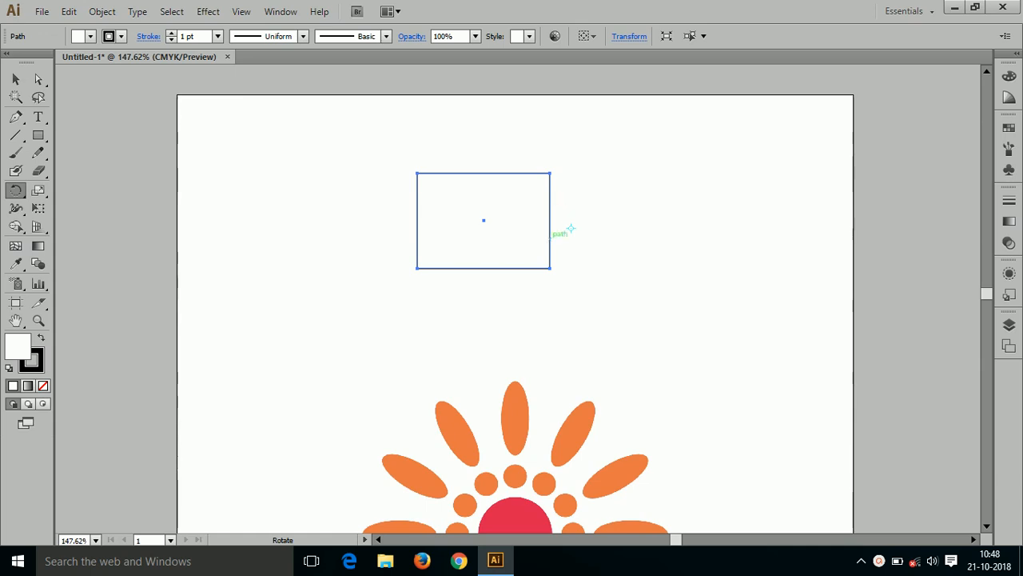
Step: Rotate the rectangle above the flower about a pivot point set to its lower left
{"action": "mouse_move", "coordinate": [462, 194]}
{"action": "left_mouse_down"}
{"action": "mouse_move", "coordinate": [546, 149]}
{"action": "mouse_move", "coordinate": [654, 204]}
{"action": "mouse_move", "coordinate": [644, 301]}
{"action": "mouse_move", "coordinate": [512, 294]}
{"action": "mouse_move", "coordinate": [513, 189]}
{"action": "mouse_move", "coordinate": [648, 247]}
{"action": "mouse_move", "coordinate": [472, 241]}
{"action": "mouse_move", "coordinate": [464, 205]}
{"action": "left_mouse_up"}
{"action": "left_click", "coordinate": [356, 260]}
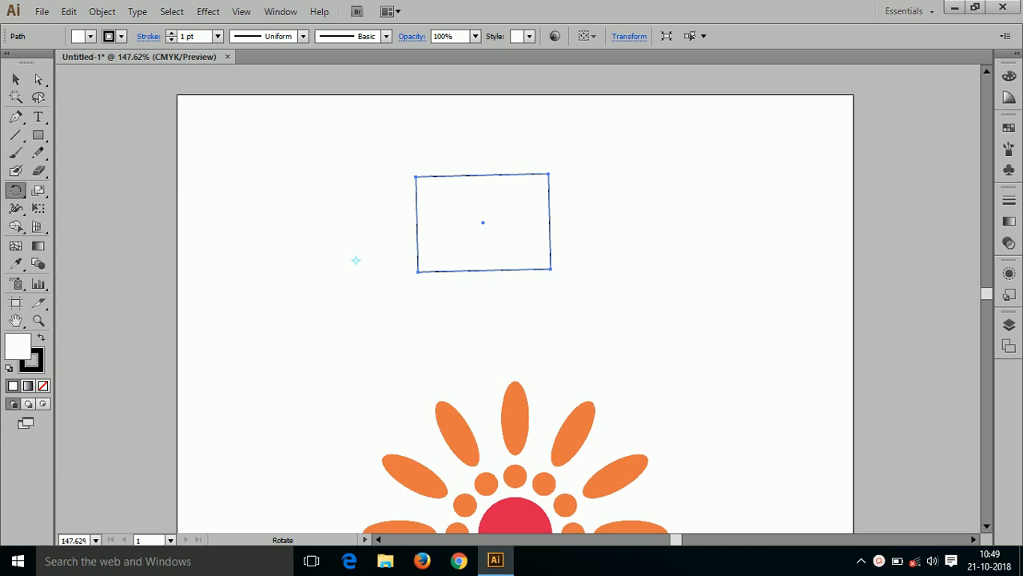
{"action": "left_click_drag", "start_coordinate": [480, 264], "coordinate": [380, 324]}
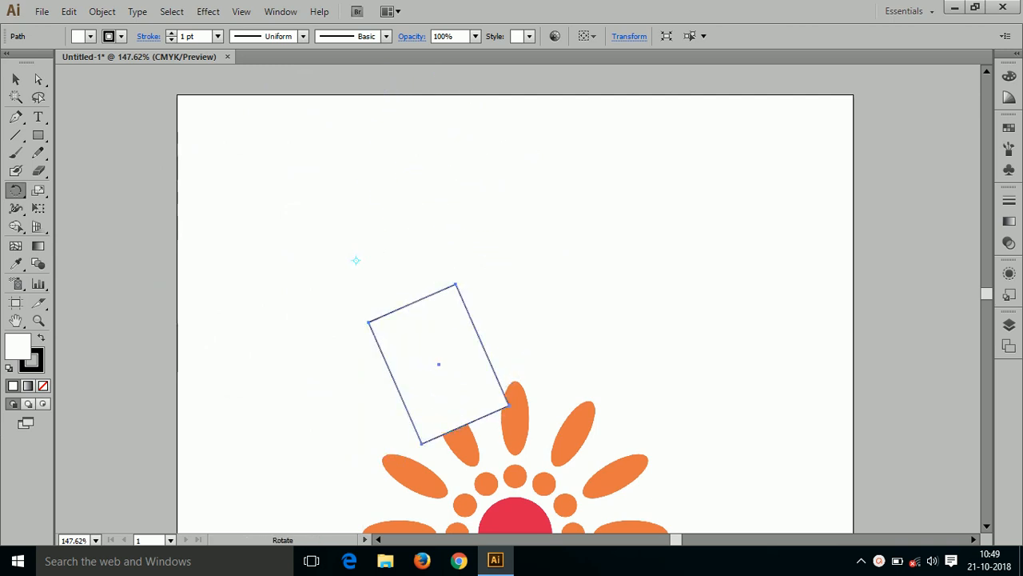
Step: Delete the rotated rectangle above the flower
{"action": "key", "text": "v"}
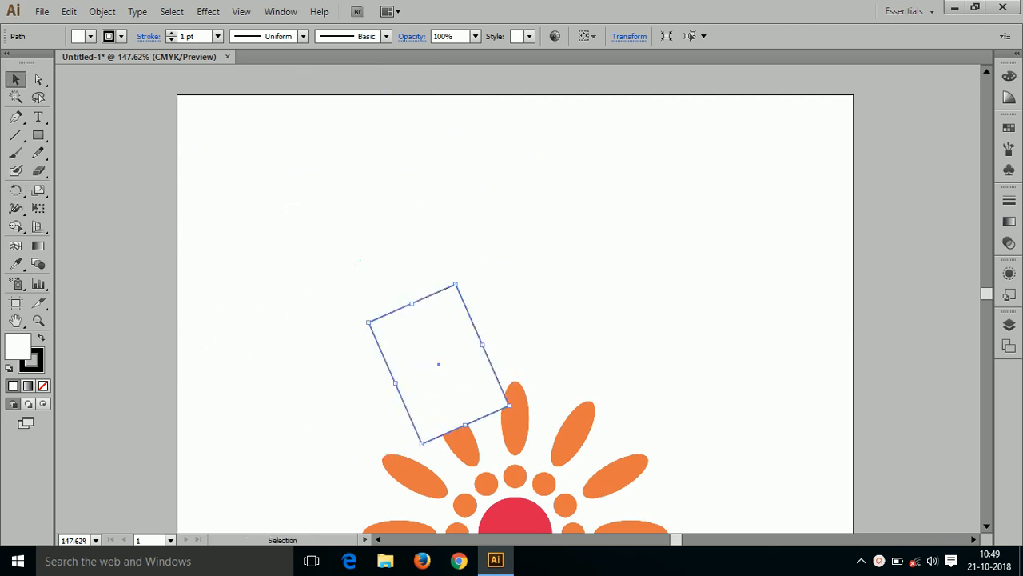
{"action": "key", "text": "Delete"}
{"action": "key", "text": "space"}
{"action": "left_click_drag", "start_coordinate": [512, 448], "coordinate": [501, 220]}
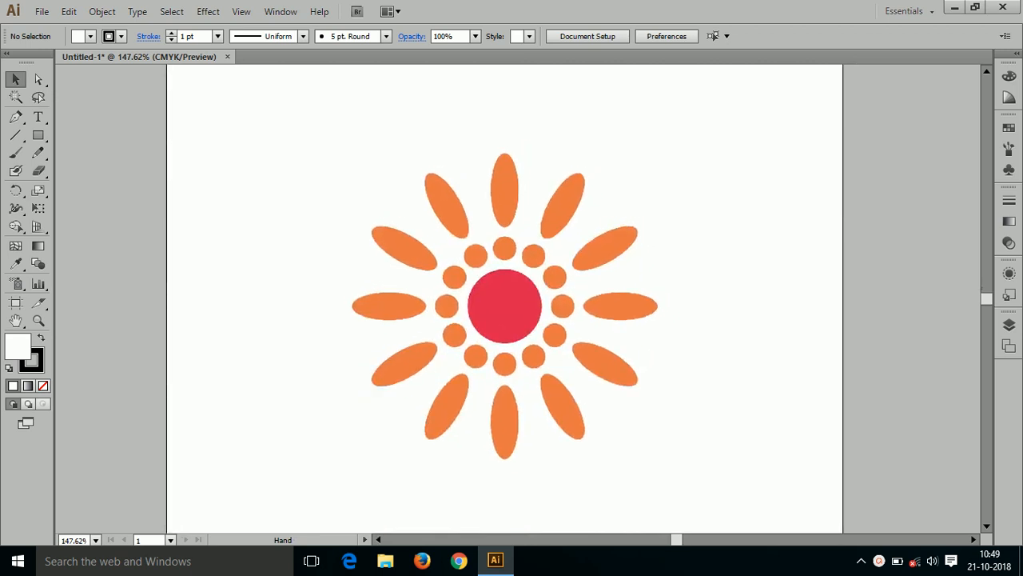
Step: Show the rulers, zero their origin at the red centre's upper-left bounds, and draw an unfilled circle about 66 pt wide over it
{"action": "key", "text": "ctrl+space"}
{"action": "left_click_drag", "start_coordinate": [573, 342], "coordinate": [608, 372]}
{"action": "key", "text": "ctrl+minus"}
{"action": "key", "text": "ctrl+minus"}
{"action": "key", "text": "ctrl+minus"}
{"action": "key", "text": "ctrl+minus"}
{"action": "key", "text": "ctrl+minus"}
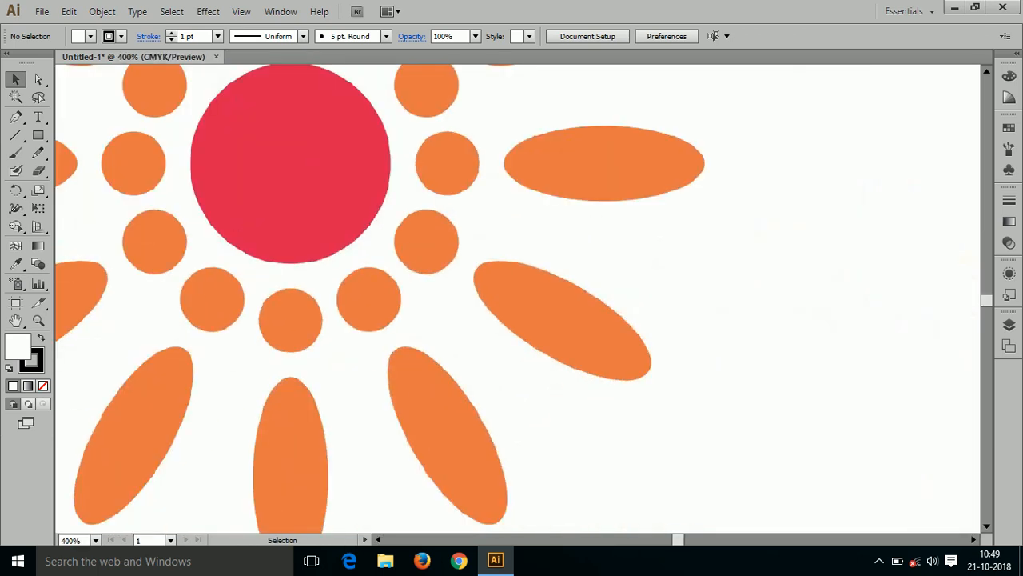
{"action": "key", "text": "space"}
{"action": "left_click_drag", "start_coordinate": [448, 256], "coordinate": [657, 391]}
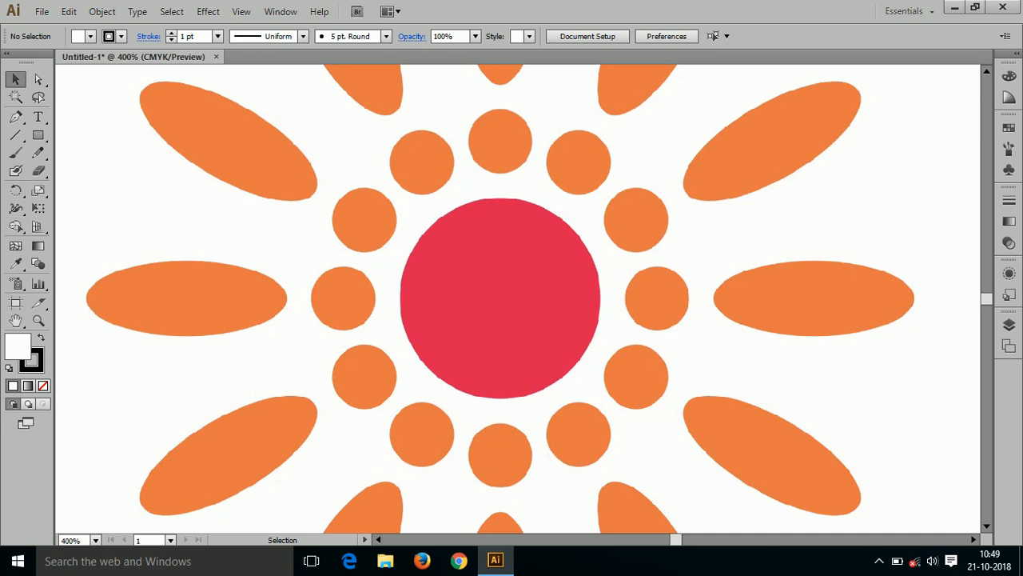
{"action": "left_click_drag", "start_coordinate": [38, 135], "coordinate": [88, 168]}
{"action": "key", "text": "ctrl+r"}
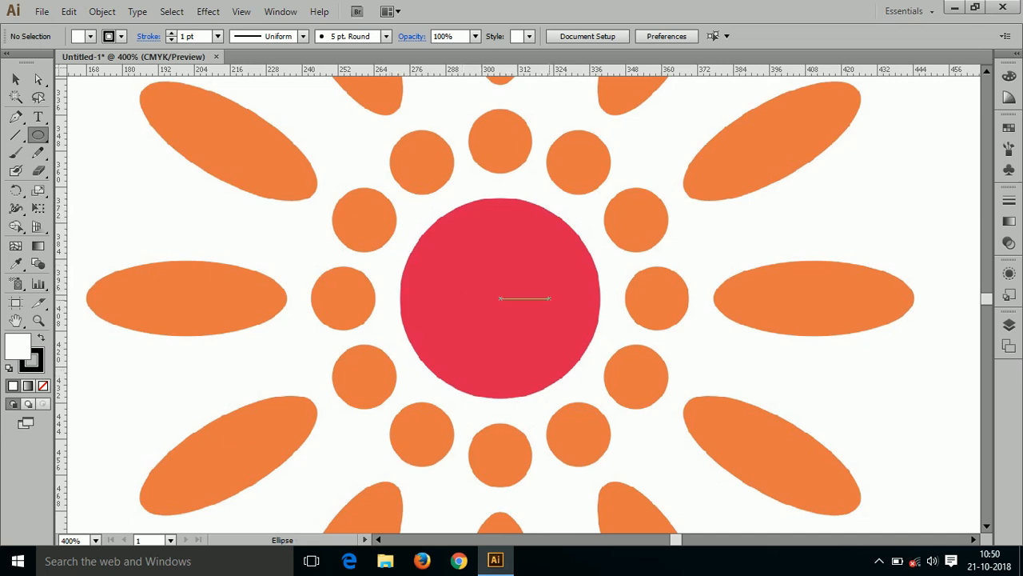
{"action": "key", "text": "slash"}
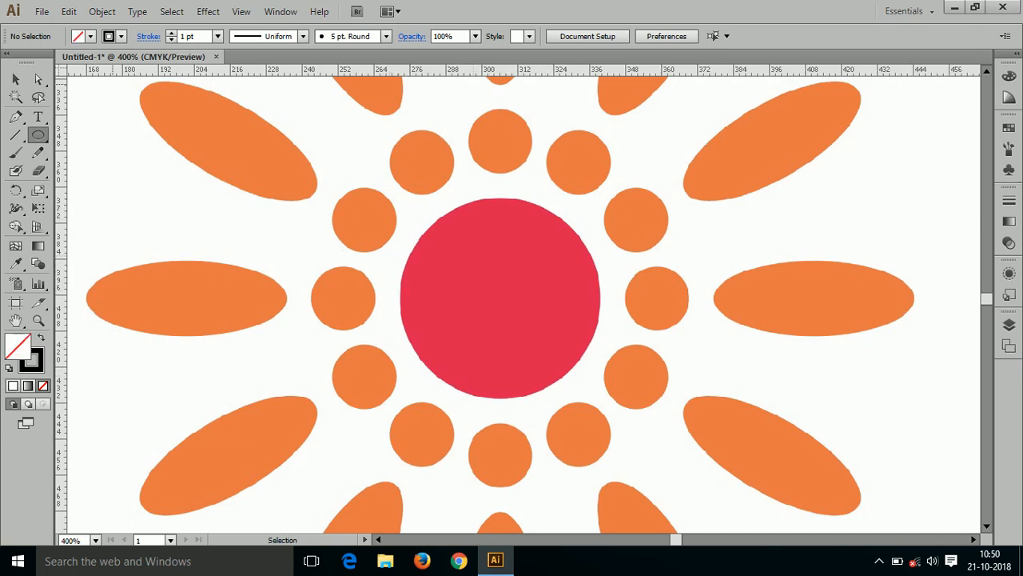
{"action": "left_click_drag", "start_coordinate": [61, 70], "coordinate": [601, 356]}
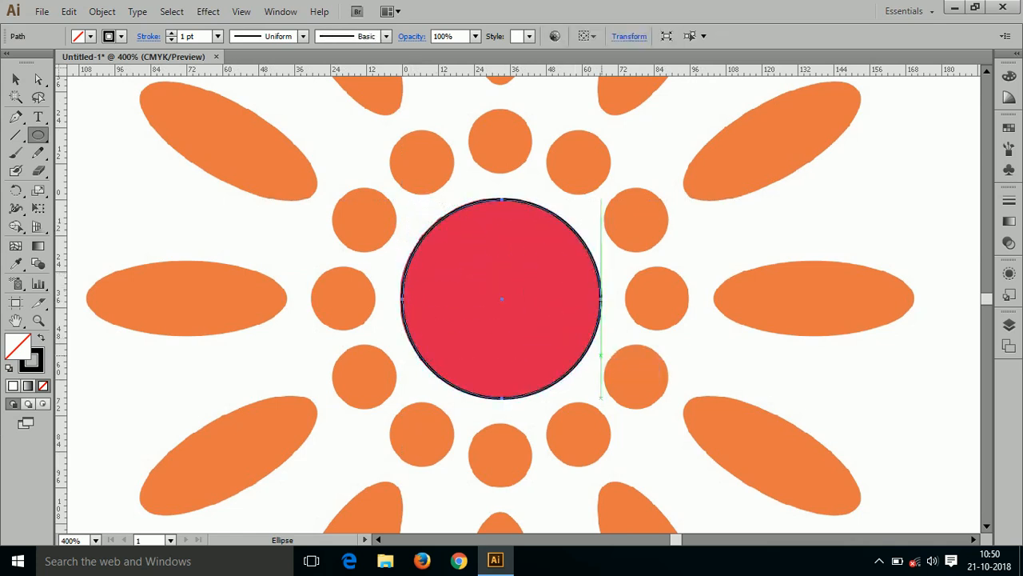
Step: Set the stroke weight of the circle traced over the red centre to 0.25 pt
{"action": "left_click", "coordinate": [15, 79]}
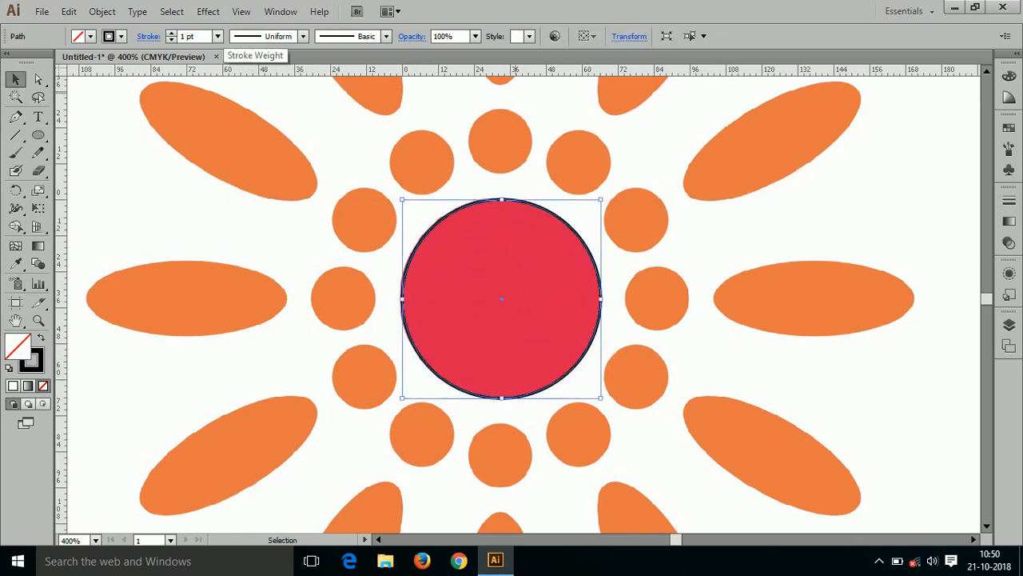
{"action": "left_click", "coordinate": [218, 36]}
{"action": "left_click", "coordinate": [239, 51]}
Step: Resize the traced circle from its corners until its outline matches the edge of the red centre, and deselect it
{"action": "key", "text": "ctrl+space"}
{"action": "mouse_move", "coordinate": [361, 161]}
{"action": "left_mouse_down"}
{"action": "mouse_move", "coordinate": [471, 276]}
{"action": "mouse_move", "coordinate": [416, 268]}
{"action": "left_mouse_up"}
{"action": "key", "text": "space"}
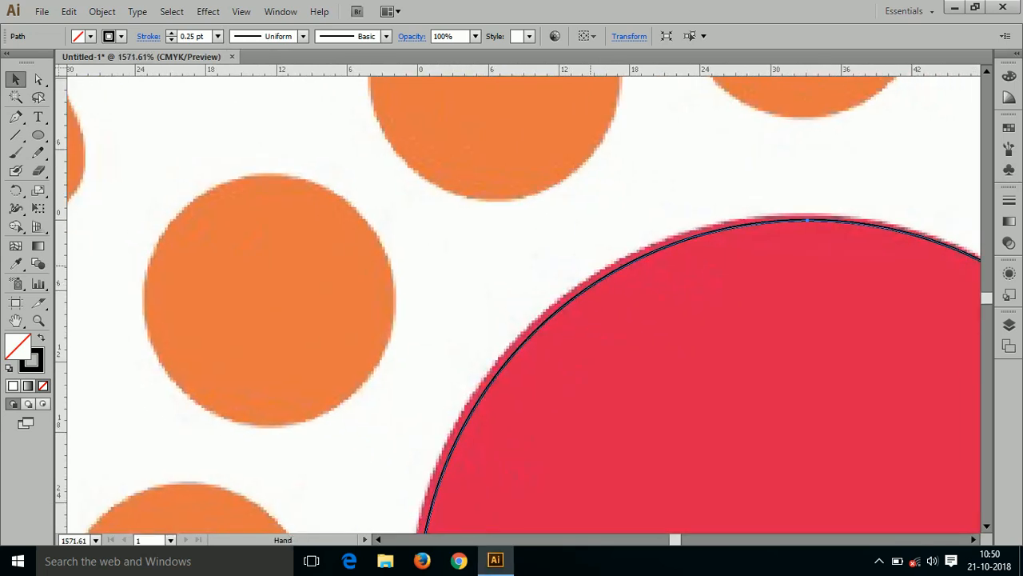
{"action": "left_click_drag", "start_coordinate": [418, 219], "coordinate": [411, 215]}
{"action": "left_click_drag", "start_coordinate": [799, 512], "coordinate": [420, 121]}
{"action": "left_click_drag", "start_coordinate": [720, 480], "coordinate": [463, 211]}
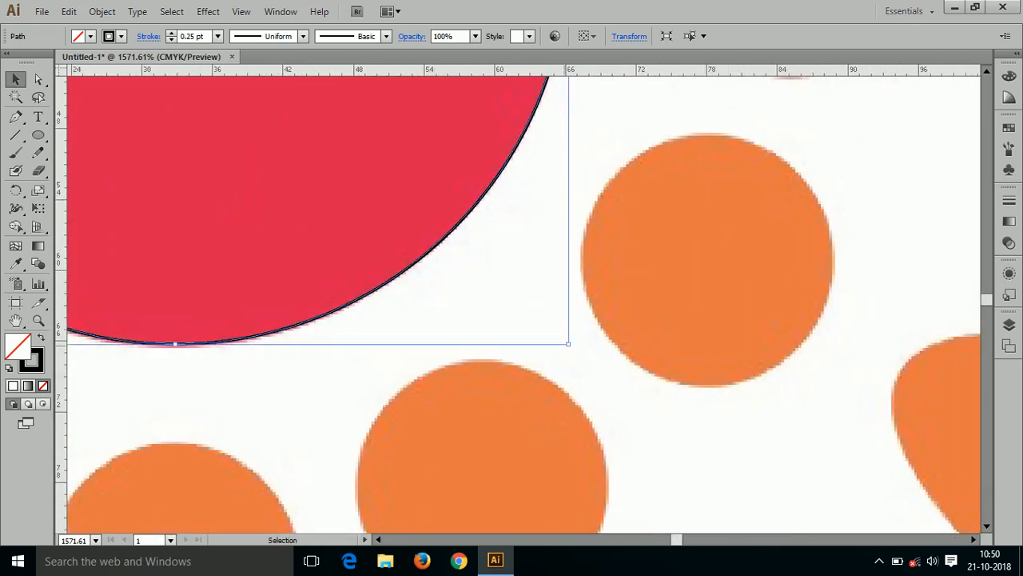
{"action": "left_click_drag", "start_coordinate": [568, 344], "coordinate": [570, 345]}
{"action": "left_click_drag", "start_coordinate": [672, 210], "coordinate": [664, 497]}
{"action": "left_click_drag", "start_coordinate": [576, 96], "coordinate": [647, 529]}
{"action": "left_click_drag", "start_coordinate": [632, 276], "coordinate": [630, 279]}
{"action": "key", "text": "ctrl+shift+a"}
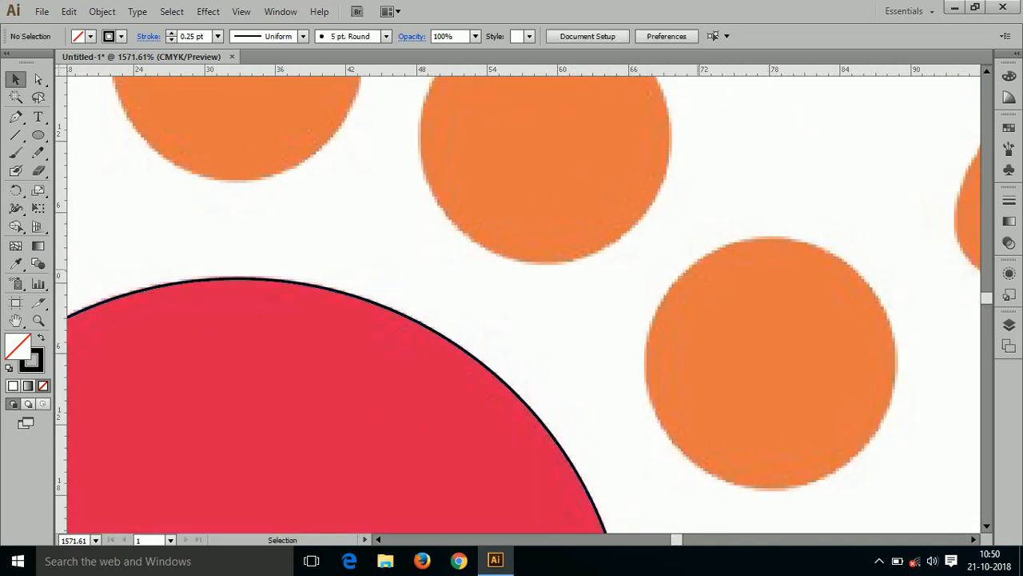
Step: Draw an unfilled circle about 21 pt wide over the small orange dot directly above the centre, with the ruler origin at its corner
{"action": "key", "text": "ctrl+minus"}
{"action": "key", "text": "ctrl+minus"}
{"action": "key", "text": "ctrl+minus"}
{"action": "key", "text": "ctrl+minus"}
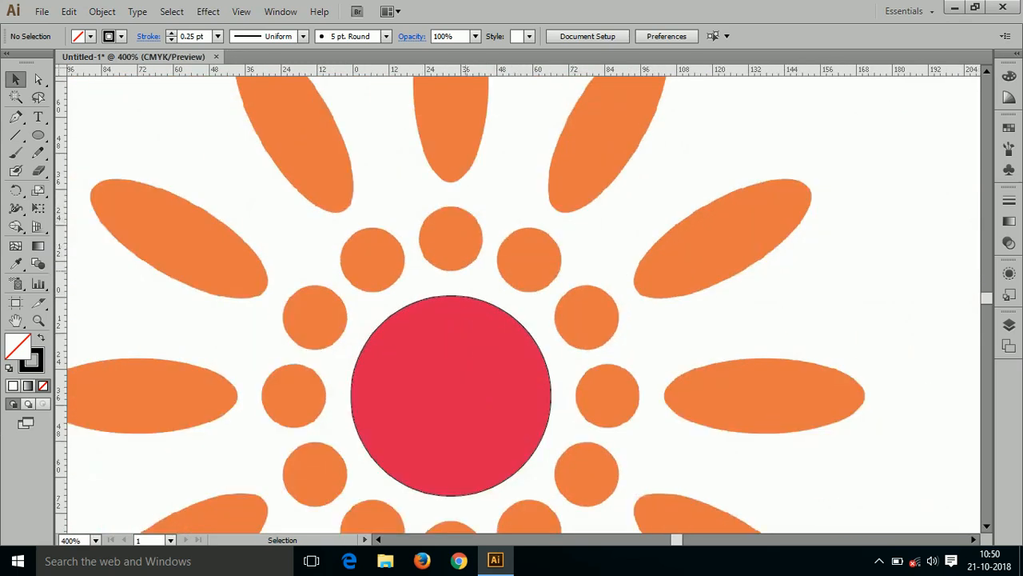
{"action": "key", "text": "ctrl+space"}
{"action": "left_click_drag", "start_coordinate": [400, 187], "coordinate": [501, 290]}
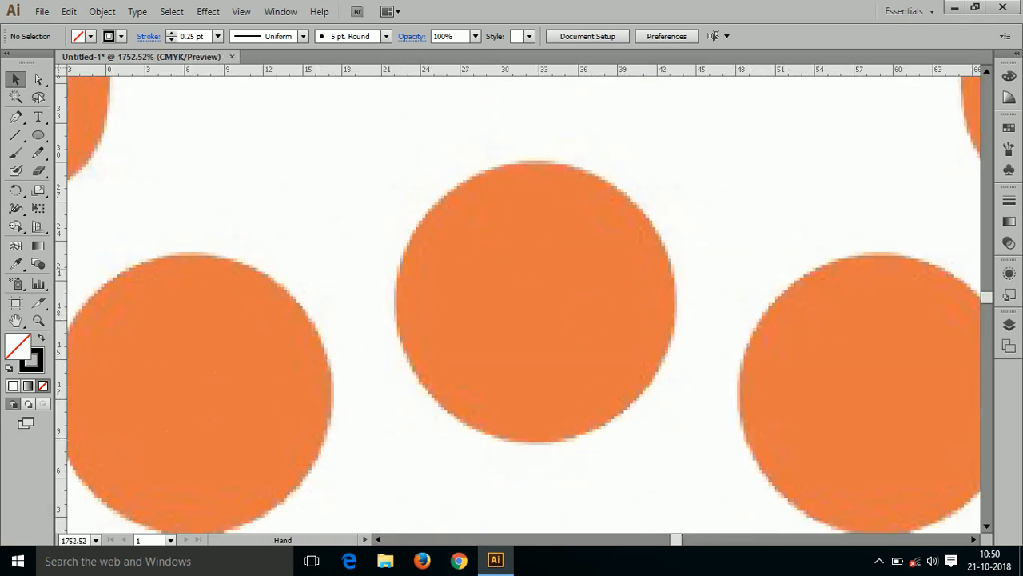
{"action": "left_click", "coordinate": [38, 135]}
{"action": "left_click_drag", "start_coordinate": [62, 70], "coordinate": [675, 441]}
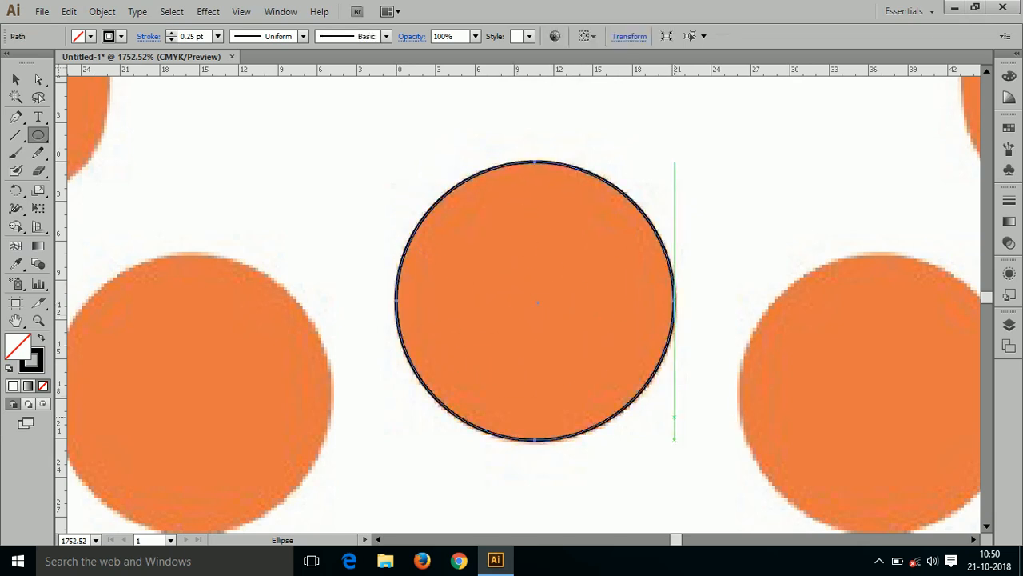
Step: Draw an unfilled ellipse about 24 by 67 pt over the upright petal at the flower's top, with the ruler origin at its corner
{"action": "key", "text": "ctrl+minus"}
{"action": "key", "text": "ctrl+minus"}
{"action": "key", "text": "ctrl+minus"}
{"action": "key", "text": "ctrl+minus"}
{"action": "left_click_drag", "start_coordinate": [603, 261], "coordinate": [595, 471]}
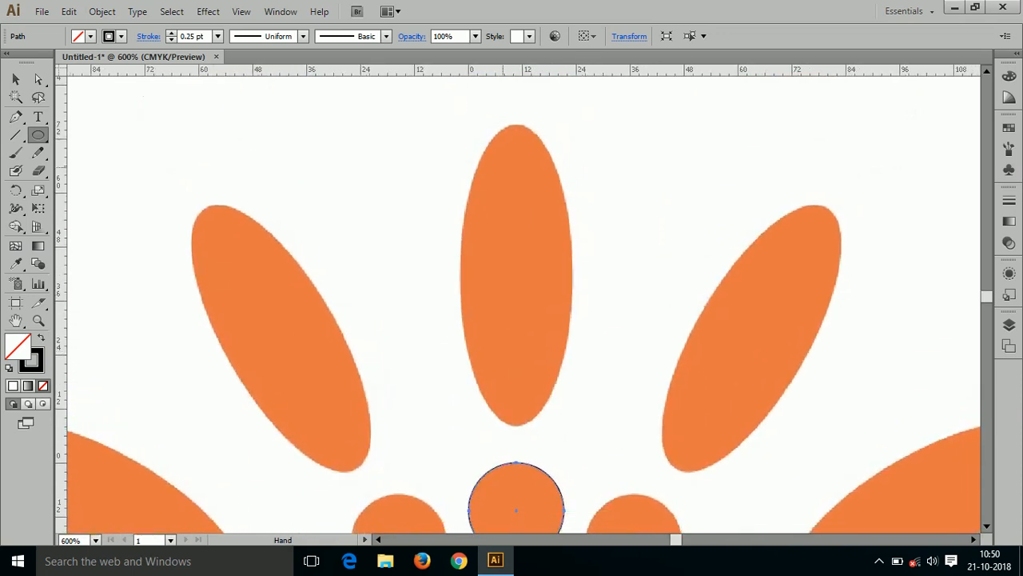
{"action": "key", "text": "v"}
{"action": "left_click_drag", "start_coordinate": [61, 70], "coordinate": [572, 427]}
{"action": "left_click", "coordinate": [16, 80]}
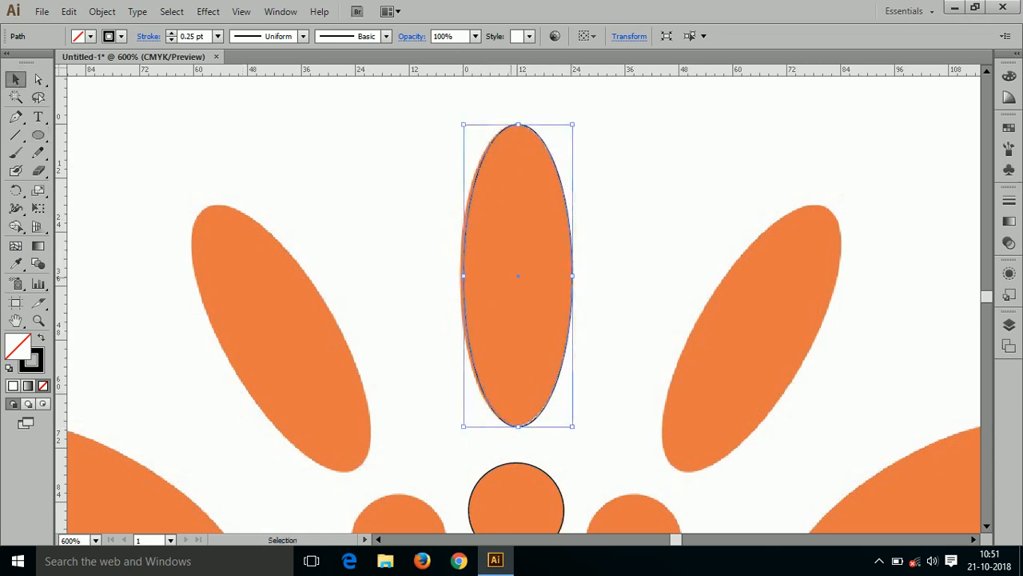
Step: Widen the traced ellipse on its left side to match the petal's edge, and check its outline at both ends
{"action": "left_click_drag", "start_coordinate": [416, 223], "coordinate": [534, 366]}
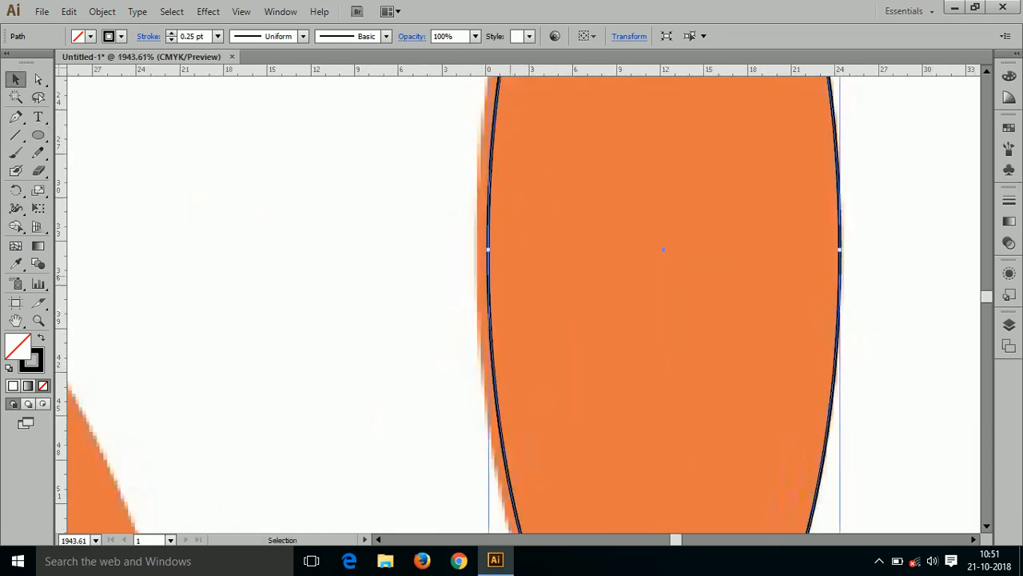
{"action": "left_click_drag", "start_coordinate": [489, 249], "coordinate": [476, 249]}
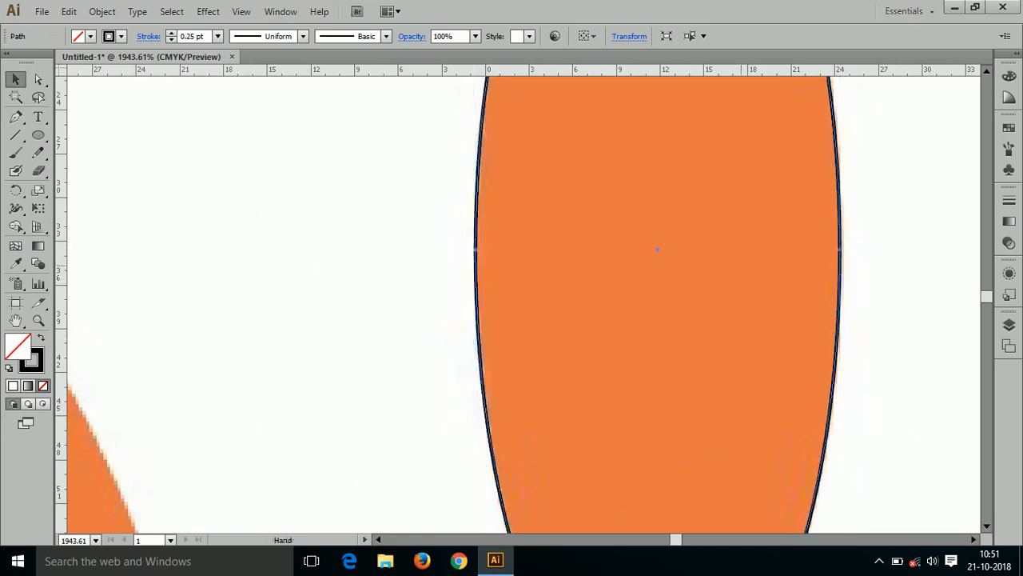
{"action": "left_click_drag", "start_coordinate": [745, 229], "coordinate": [661, 433]}
{"action": "left_click_drag", "start_coordinate": [680, 228], "coordinate": [654, 430]}
{"action": "left_click_drag", "start_coordinate": [624, 483], "coordinate": [576, 80]}
{"action": "left_click_drag", "start_coordinate": [565, 480], "coordinate": [566, 122]}
{"action": "left_click_drag", "start_coordinate": [502, 379], "coordinate": [502, 376]}
{"action": "key", "text": "ctrl+minus"}
{"action": "key", "text": "ctrl+minus"}
{"action": "key", "text": "ctrl+minus"}
{"action": "key", "text": "ctrl+minus"}
{"action": "key", "text": "ctrl+minus"}
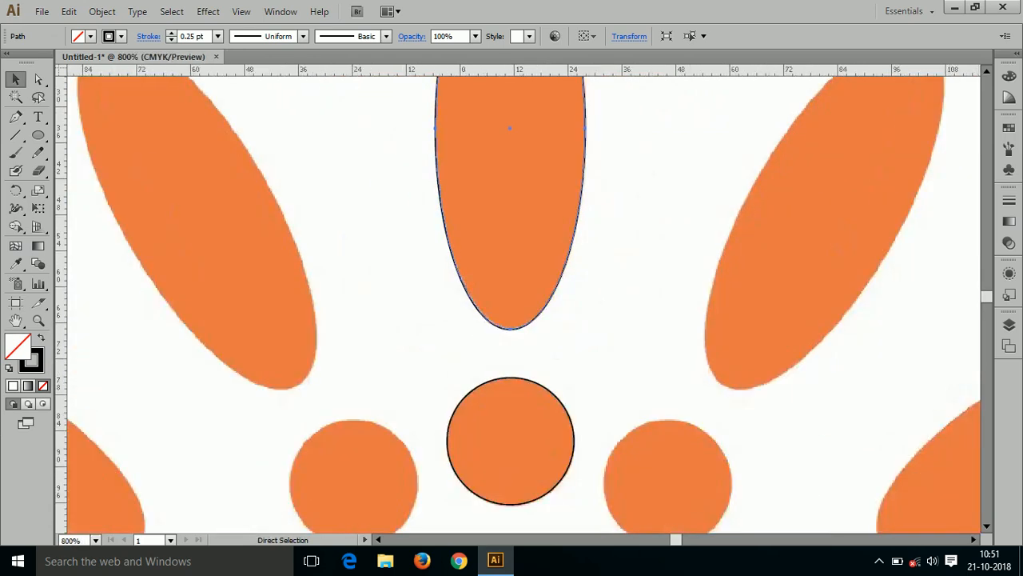
Step: Select the circle traced over the red centre, and then the traced petal and small circle above it
{"action": "left_click_drag", "start_coordinate": [460, 416], "coordinate": [460, 242]}
{"action": "left_click", "coordinate": [570, 271]}
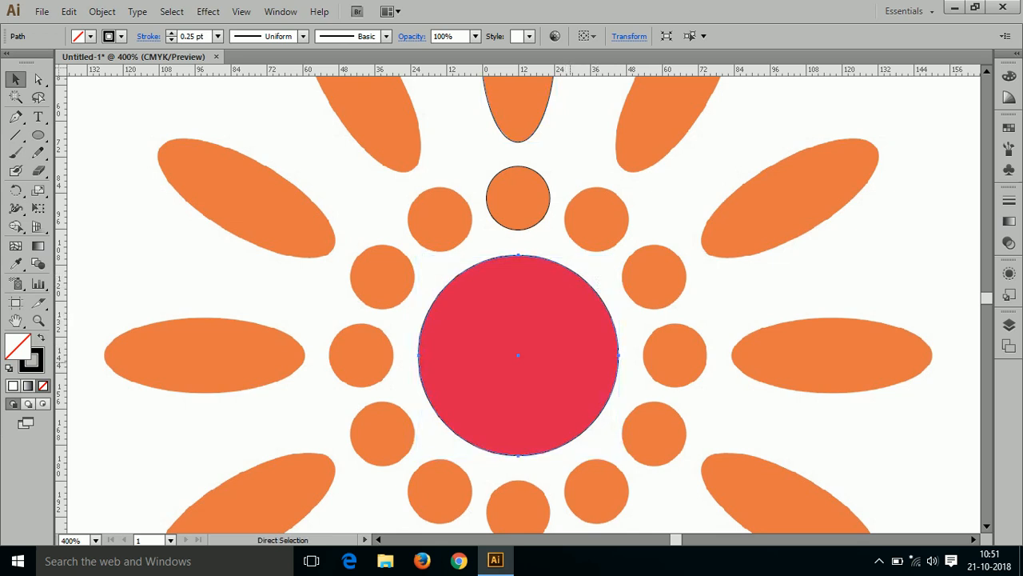
{"action": "key", "text": "ctrl+minus"}
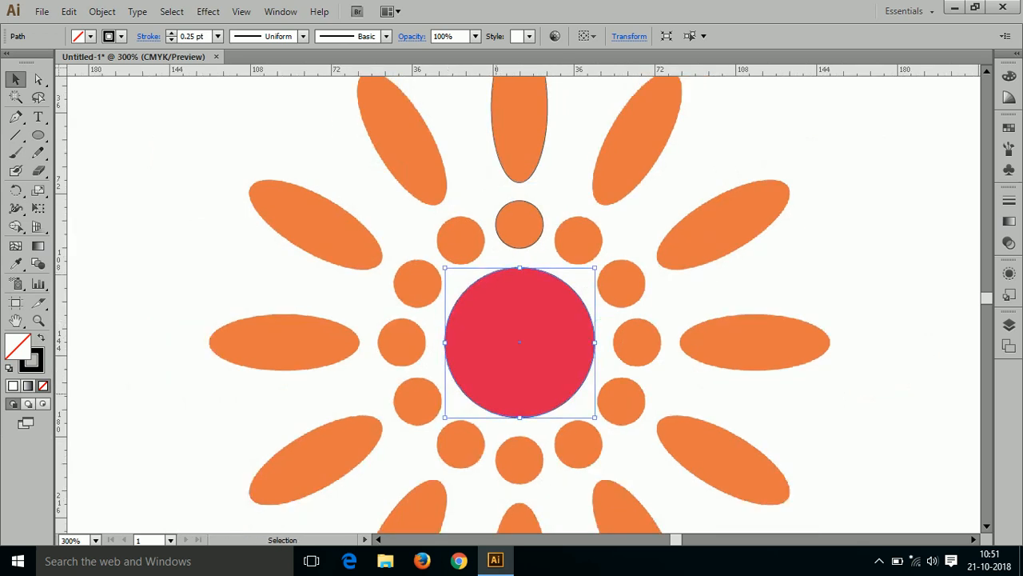
{"action": "left_click_drag", "start_coordinate": [555, 153], "coordinate": [505, 217]}
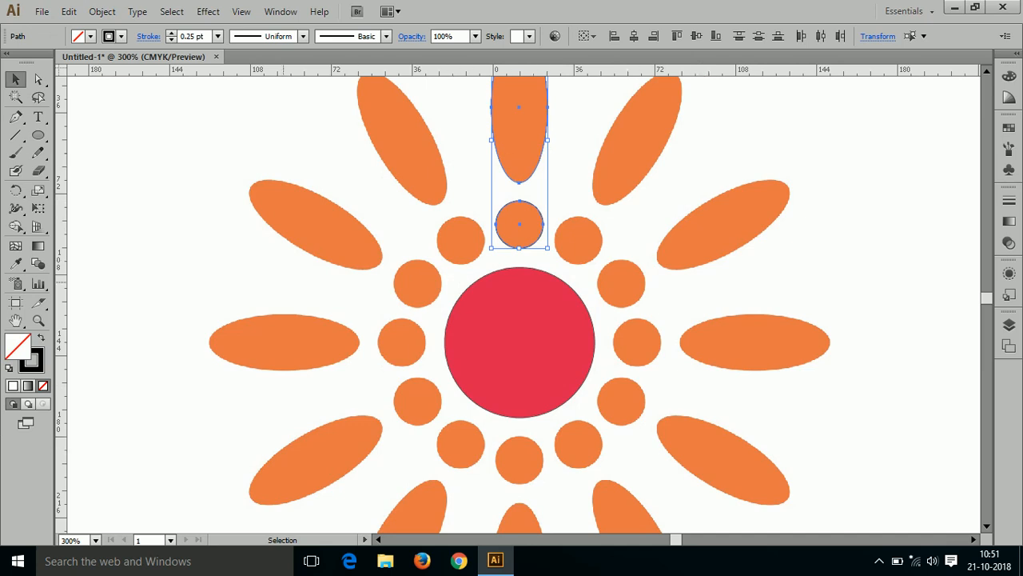
Step: Add the text "angle =360/no.of objects" in the empty area to the right of the flower, and deselect it
{"action": "key", "text": "space"}
{"action": "left_click_drag", "start_coordinate": [706, 294], "coordinate": [267, 311]}
{"action": "left_click", "coordinate": [583, 292]}
{"action": "key", "text": "t"}
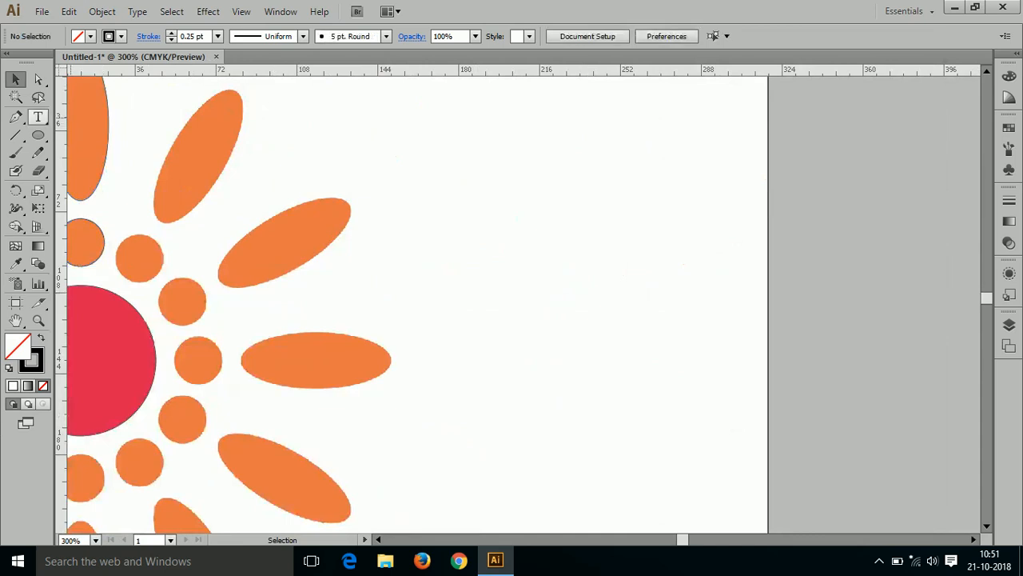
{"action": "left_click", "coordinate": [543, 276]}
{"action": "type", "text": "angle"}
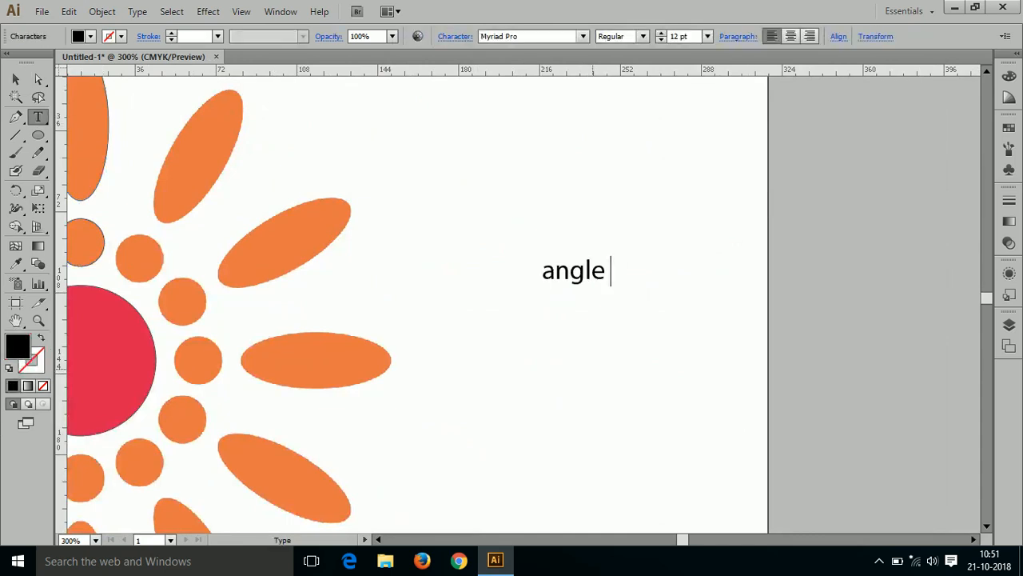
{"action": "type", "text": " =360"}
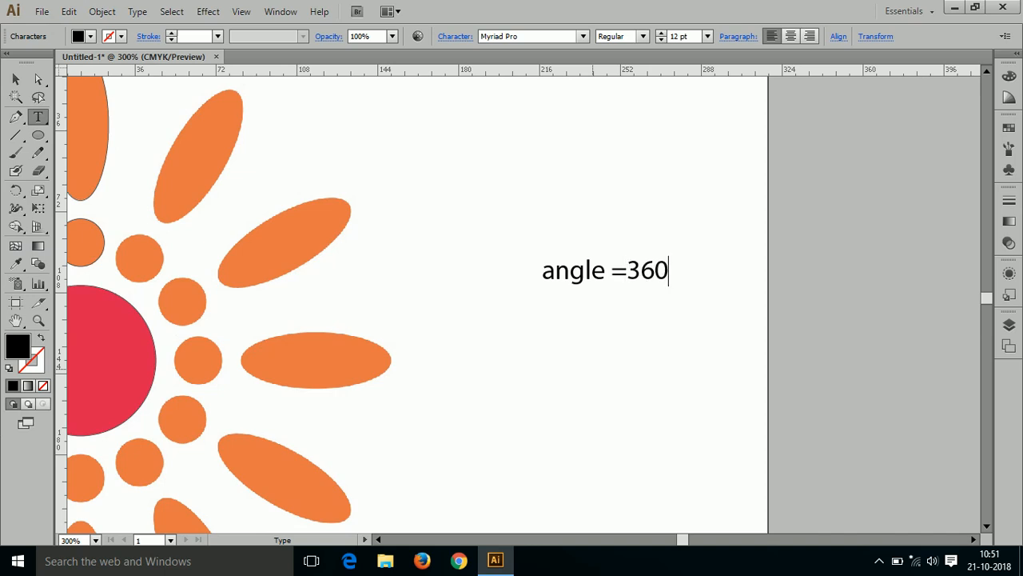
{"action": "type", "text": "/no.of"}
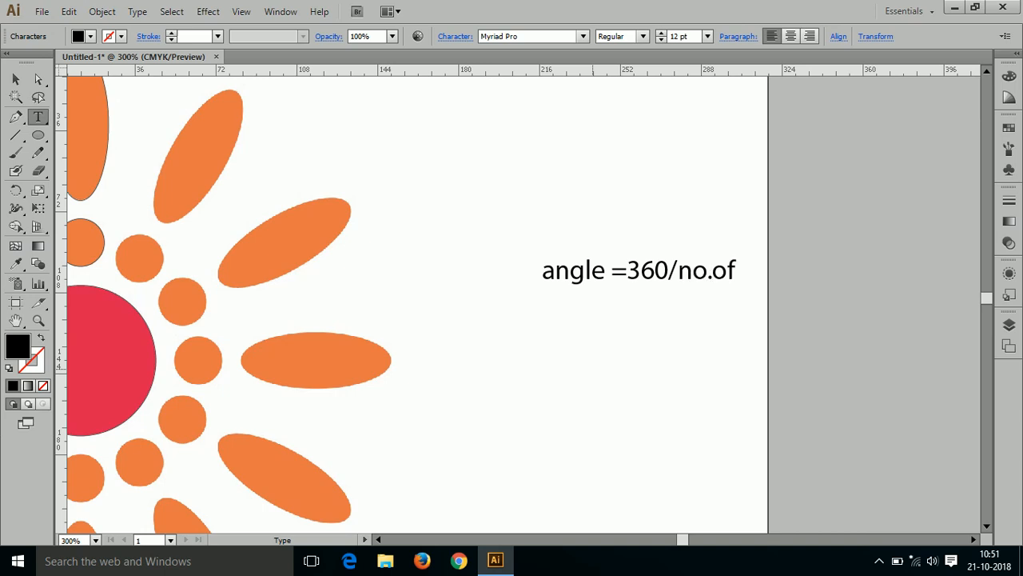
{"action": "type", "text": " objects"}
{"action": "key", "text": "Escape"}
{"action": "key", "text": "v"}
{"action": "key", "text": "ctrl+shift+a"}
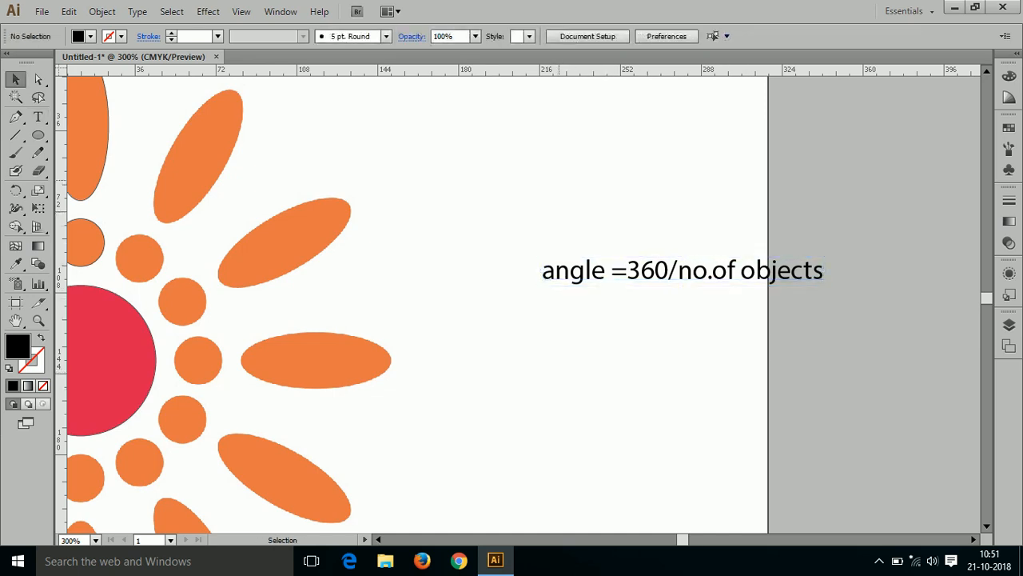
Step: Select the angle formula text, bring the whole flower into view, and open the Windows Calculator
{"action": "left_click", "coordinate": [679, 270]}
{"action": "left_click_drag", "start_coordinate": [480, 260], "coordinate": [829, 234]}
{"action": "key", "text": "ctrl+minus"}
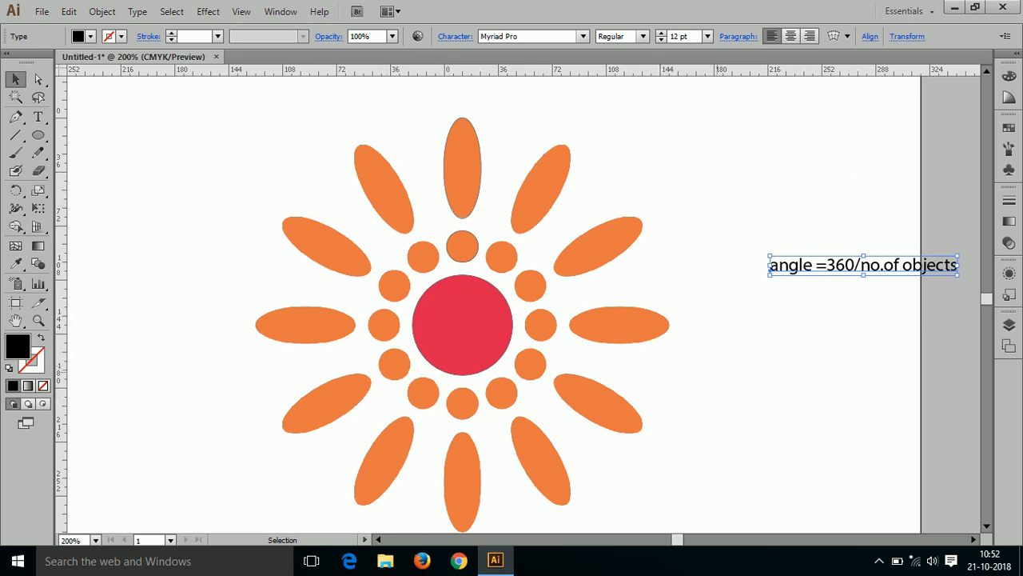
{"action": "key", "text": "super"}
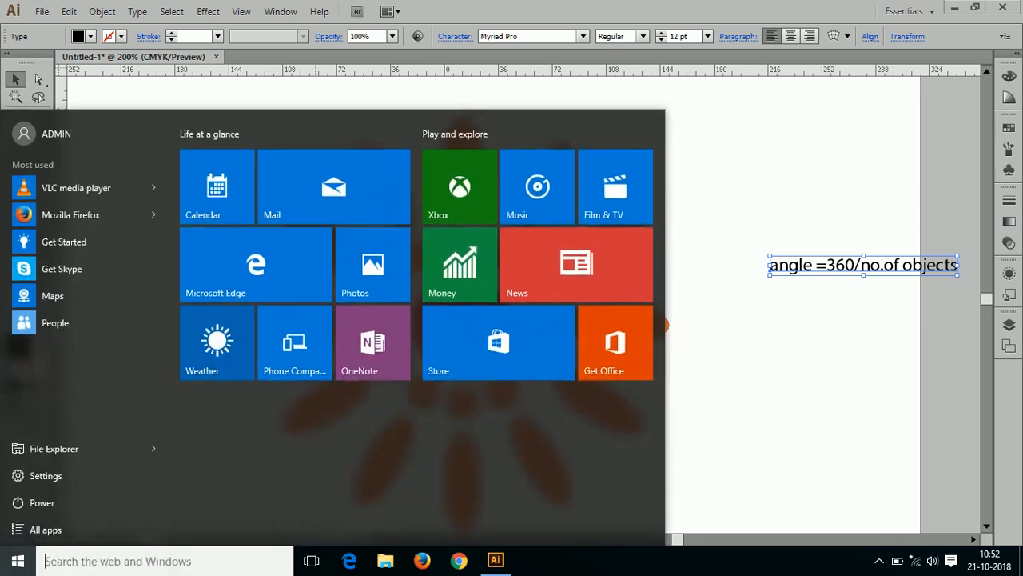
{"action": "type", "text": "cal"}
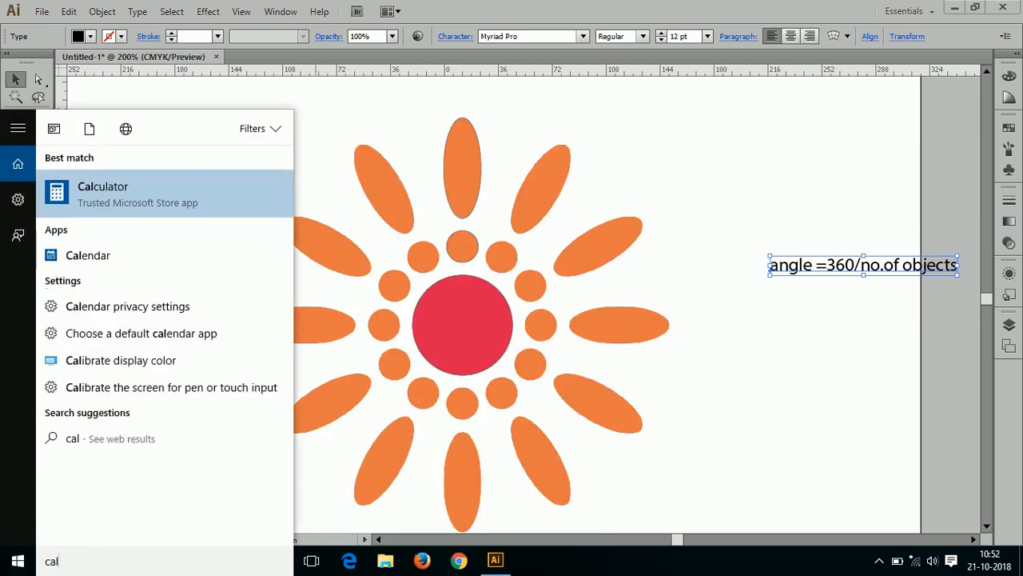
{"action": "key", "text": "Return"}
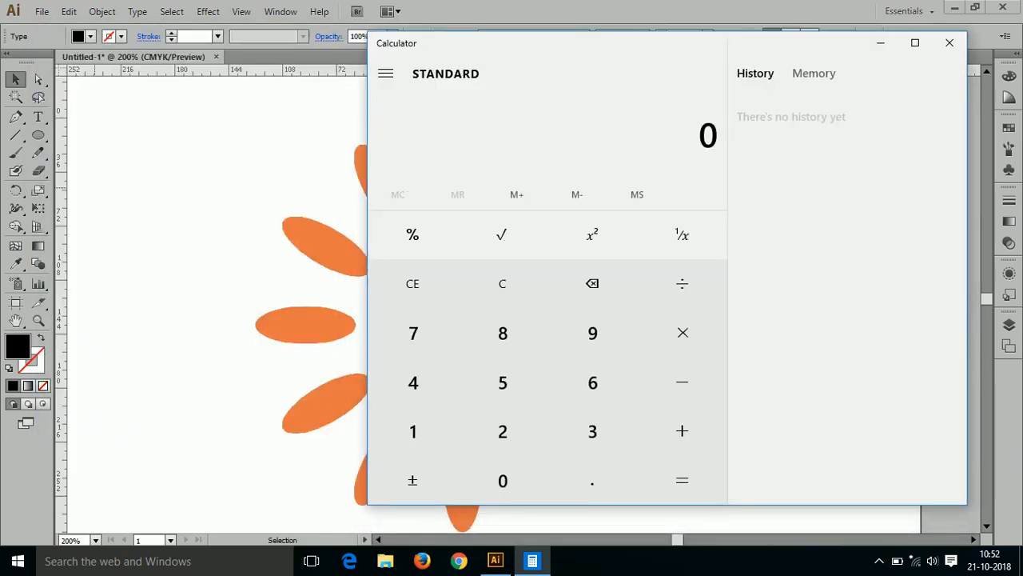
Step: Calculate 360 divided by 12, close the Calculator, and deselect the formula text in Illustrator
{"action": "left_click", "coordinate": [592, 430]}
{"action": "left_click", "coordinate": [592, 382]}
{"action": "left_click", "coordinate": [503, 481]}
{"action": "left_click", "coordinate": [681, 283]}
{"action": "left_click", "coordinate": [413, 430]}
{"action": "left_click", "coordinate": [502, 430]}
{"action": "left_click", "coordinate": [681, 481]}
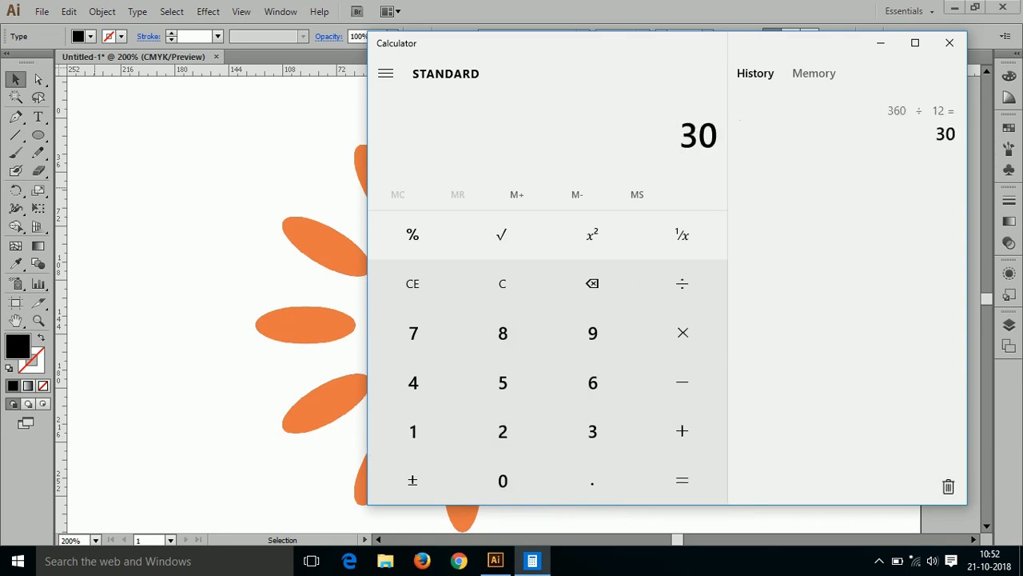
{"action": "left_click", "coordinate": [949, 43]}
{"action": "key", "text": "ctrl+shift+a"}
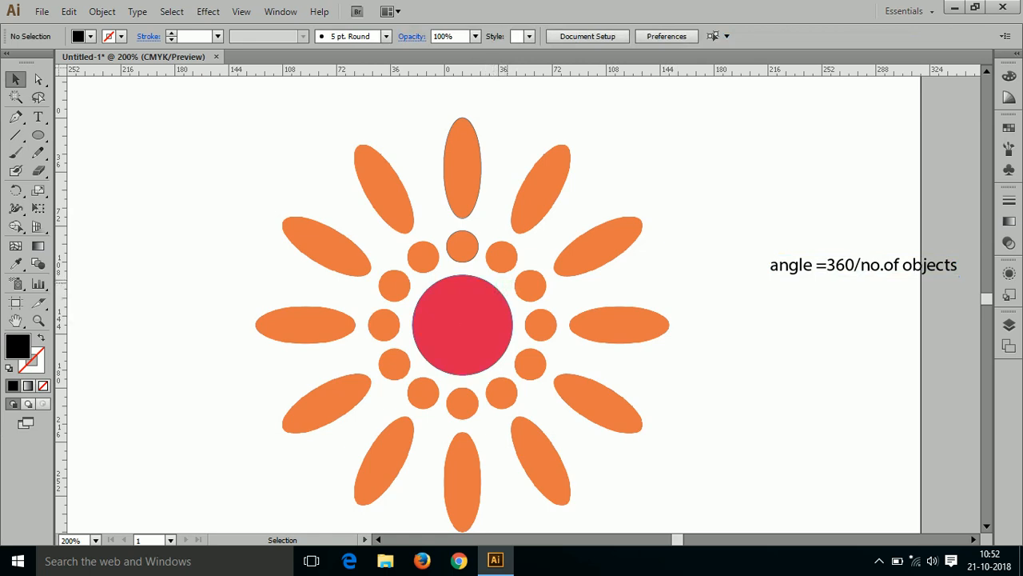
Step: Create a copy of the circle traced over the red centre, rotated by 30°
{"action": "left_click", "coordinate": [499, 285]}
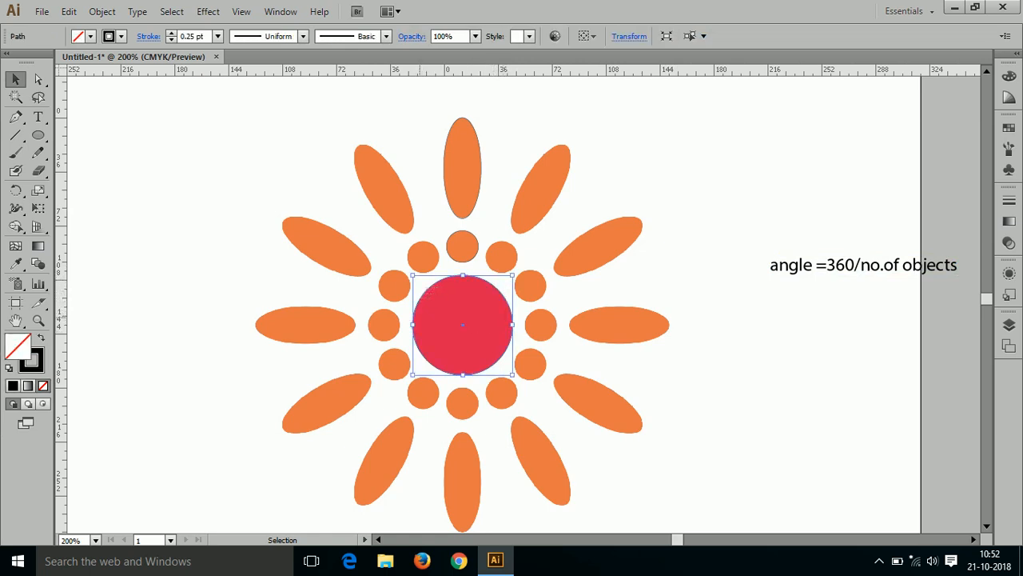
{"action": "left_click", "coordinate": [102, 11]}
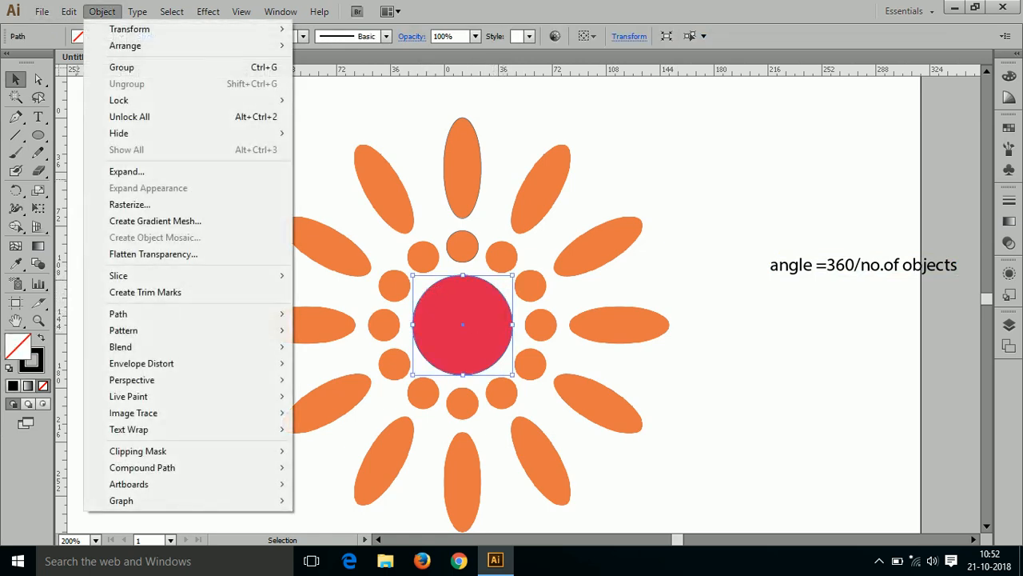
{"action": "mouse_move", "coordinate": [159, 29]}
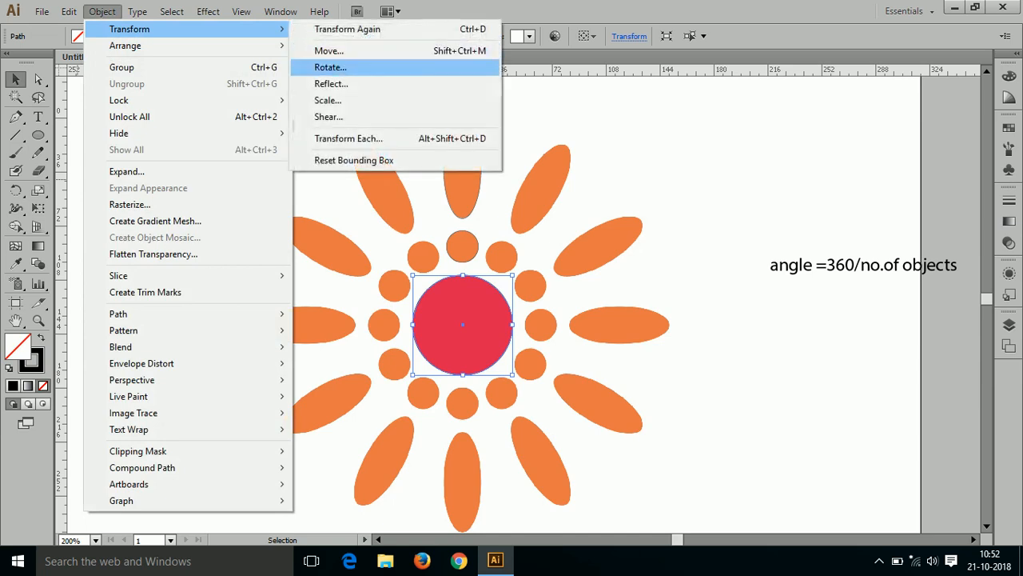
{"action": "left_click", "coordinate": [330, 67]}
{"action": "left_click_drag", "start_coordinate": [424, 186], "coordinate": [710, 121]}
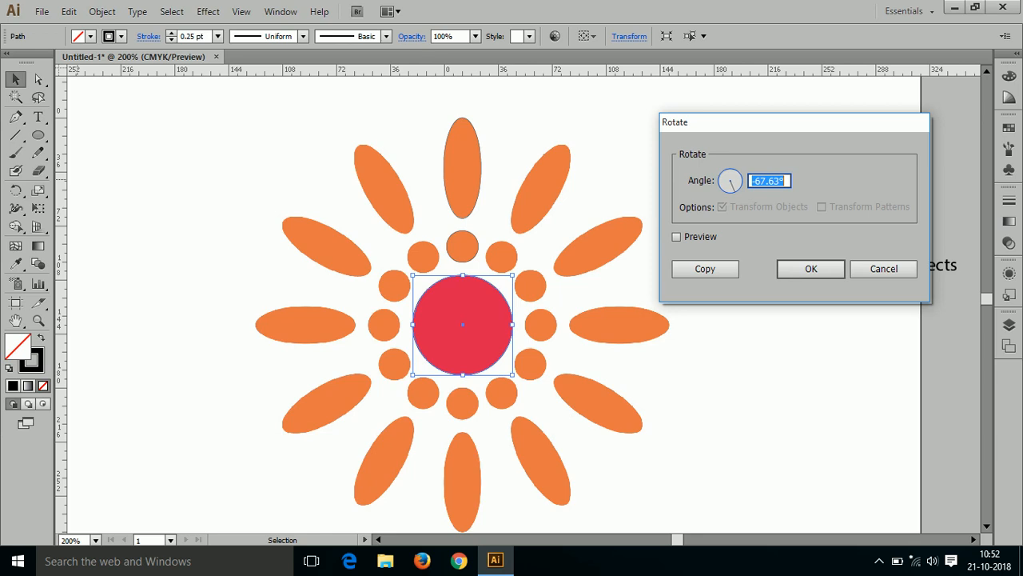
{"action": "type", "text": "30"}
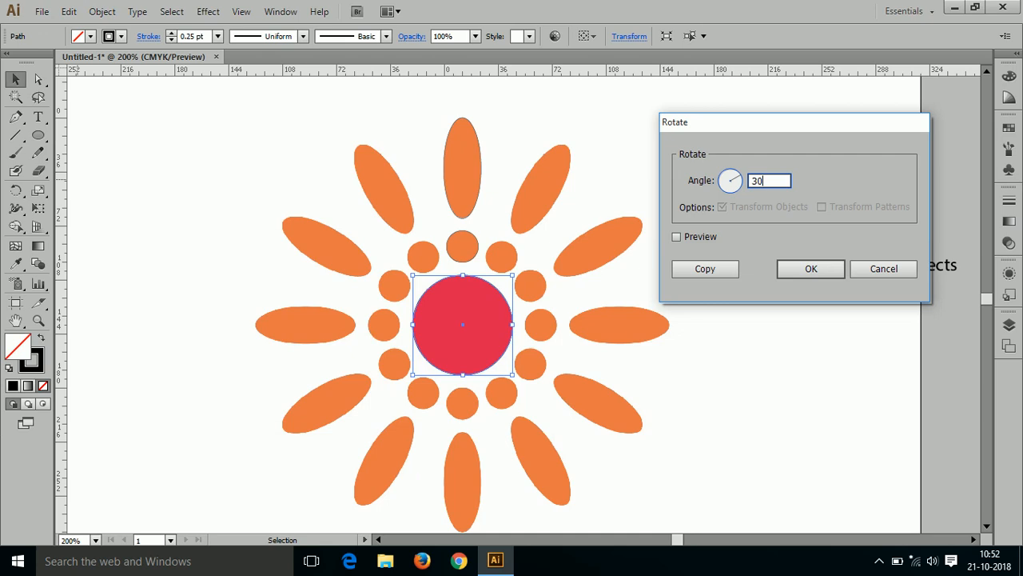
{"action": "left_click", "coordinate": [705, 269]}
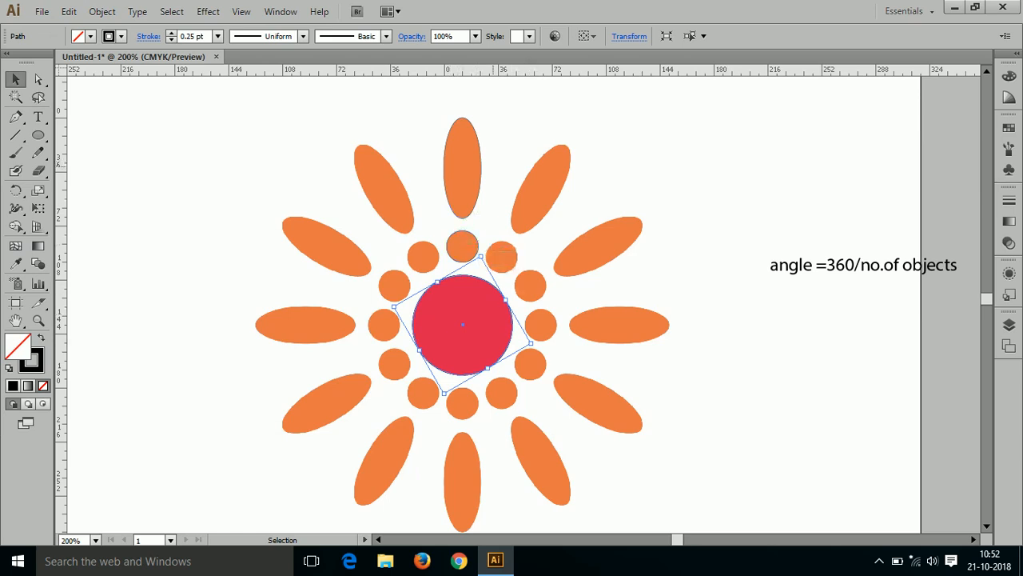
Step: Select the top traced petal with its small circle and repeat the rotated copy eleven times to complete the ring around the centre
{"action": "left_click_drag", "start_coordinate": [502, 173], "coordinate": [432, 239]}
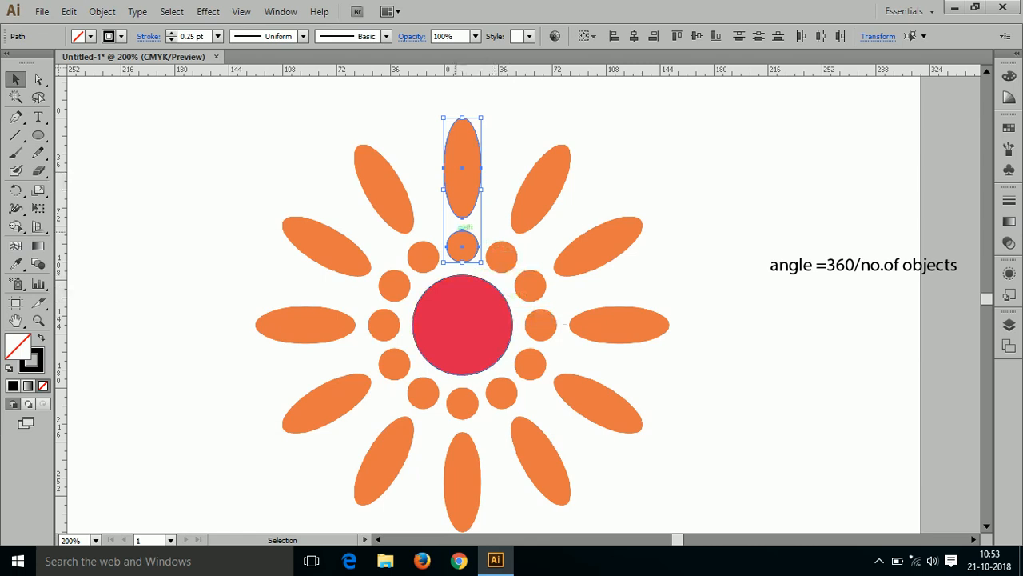
{"action": "key", "text": "a"}
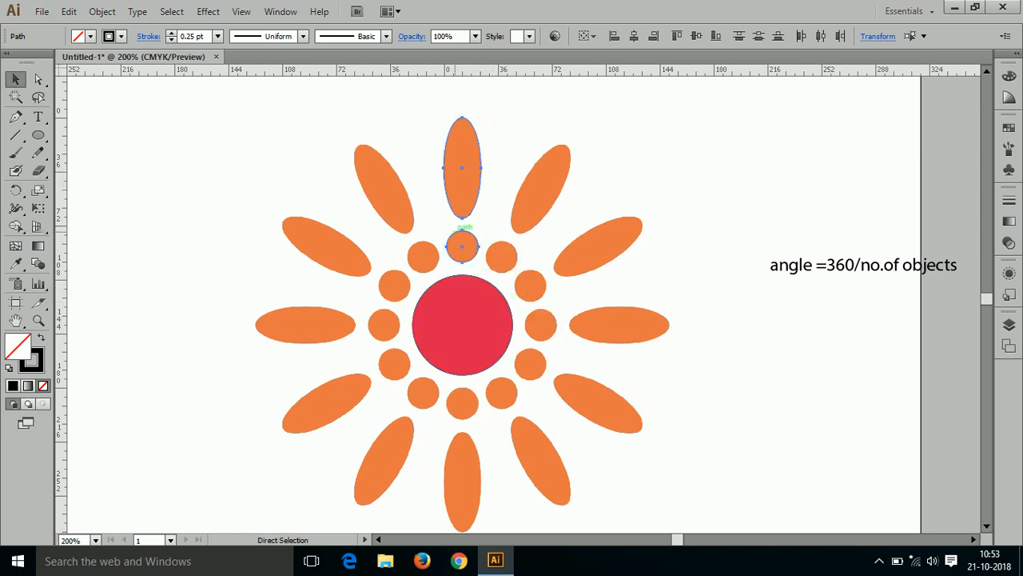
{"action": "key", "text": "ctrl+d"}
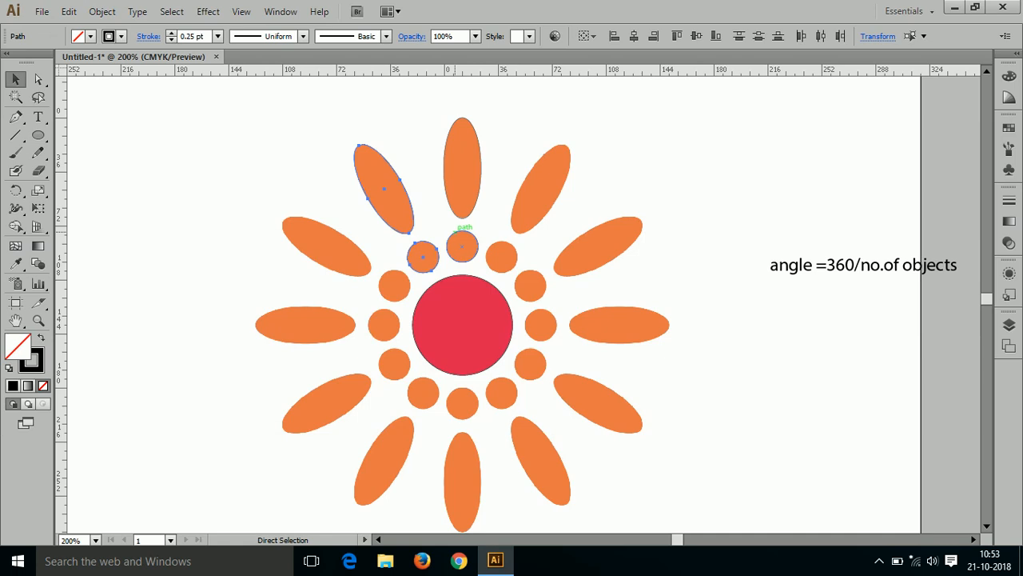
{"action": "key", "text": "ctrl+d"}
{"action": "key", "text": "ctrl+d"}
{"action": "key", "text": "ctrl+d"}
{"action": "key", "text": "ctrl+d"}
{"action": "key", "text": "ctrl+d"}
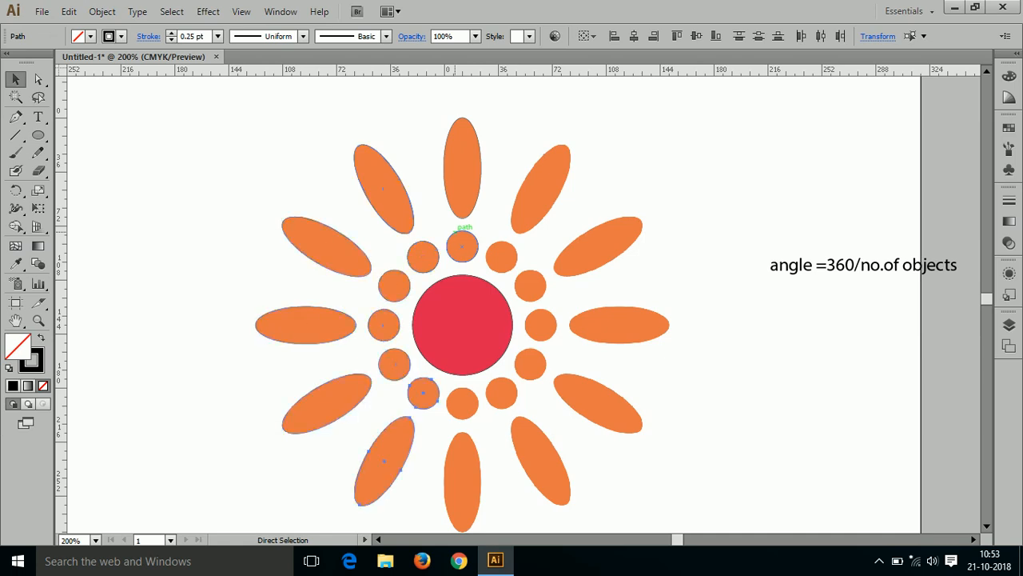
{"action": "key", "text": "ctrl+d"}
{"action": "key", "text": "ctrl+d"}
{"action": "key", "text": "ctrl+d"}
{"action": "key", "text": "ctrl+d"}
{"action": "key", "text": "ctrl+d"}
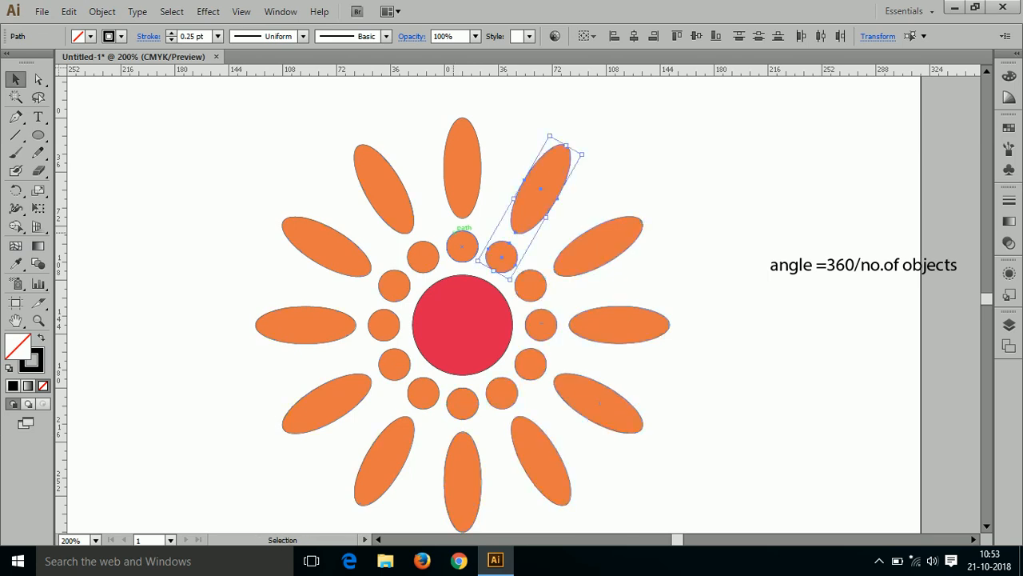
Step: Delete the duplicate circle outline lying on the red centre
{"action": "left_click_drag", "start_coordinate": [347, 191], "coordinate": [549, 352]}
{"action": "left_click_drag", "start_coordinate": [636, 366], "coordinate": [586, 213]}
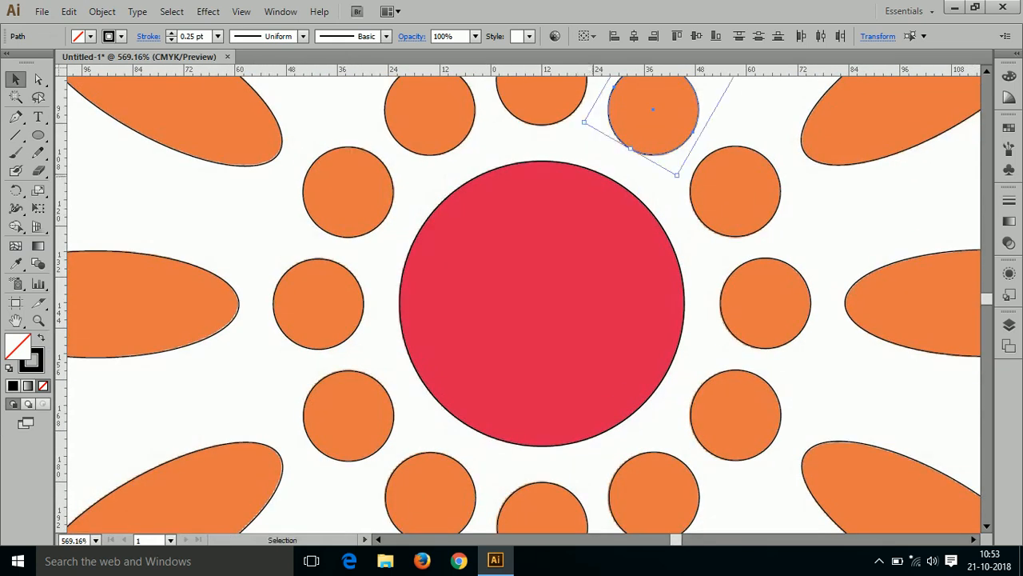
{"action": "left_click_drag", "start_coordinate": [595, 164], "coordinate": [576, 216]}
{"action": "key", "text": "Delete"}
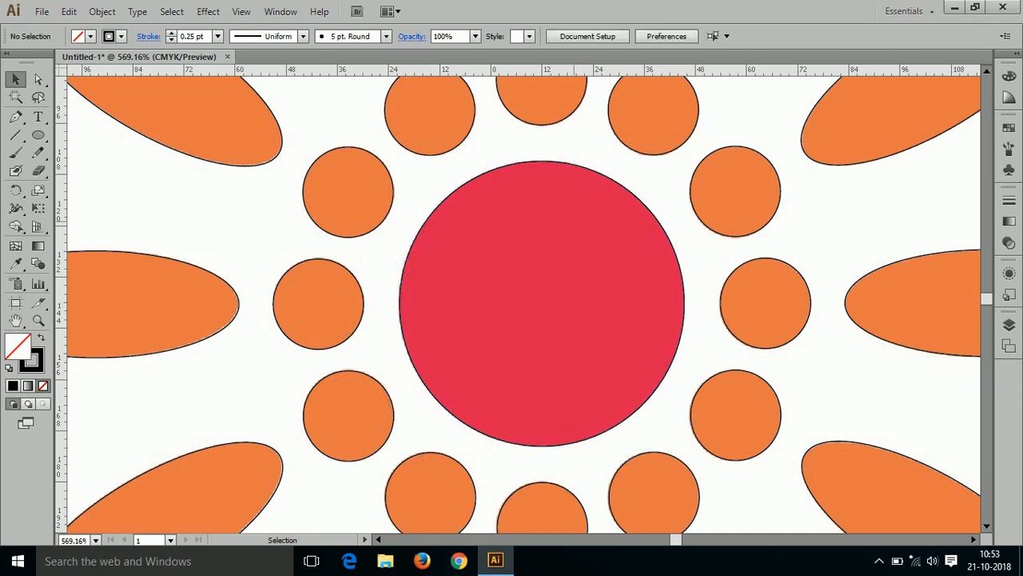
{"action": "key", "text": "ctrl+minus"}
{"action": "key", "text": "ctrl+minus"}
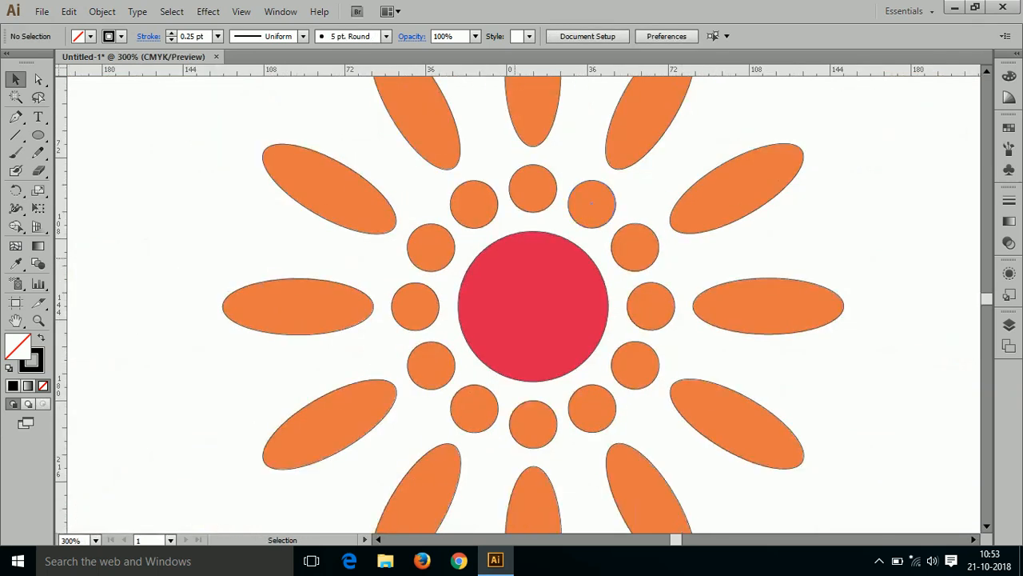
{"action": "left_click", "coordinate": [529, 261]}
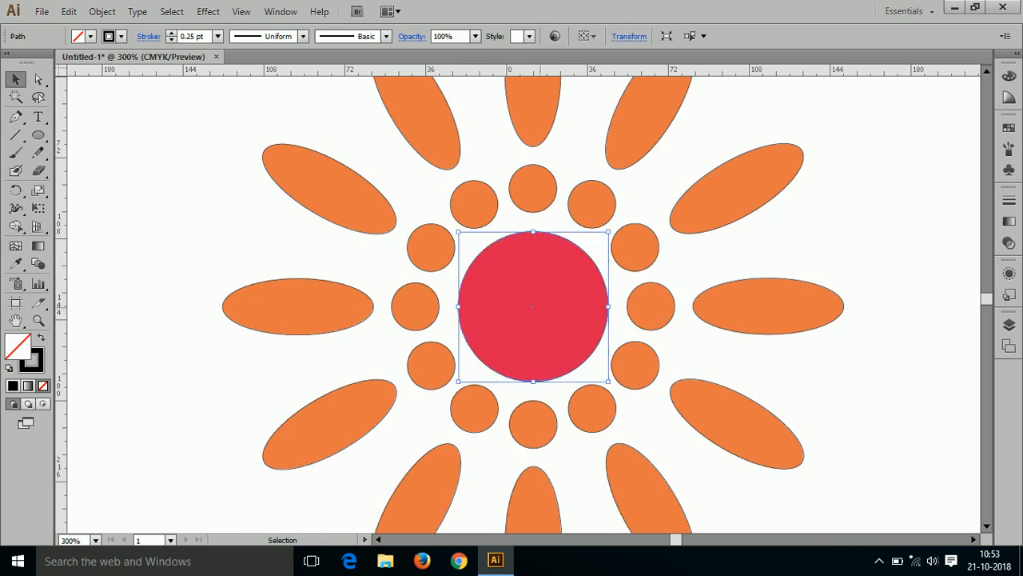
{"action": "left_click_drag", "start_coordinate": [568, 103], "coordinate": [526, 177]}
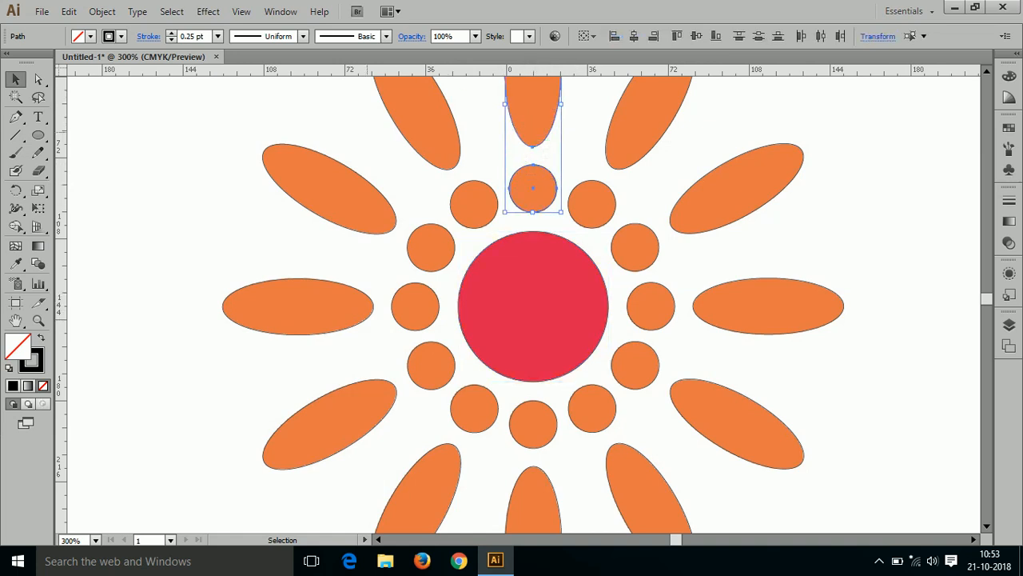
{"action": "left_click", "coordinate": [922, 239]}
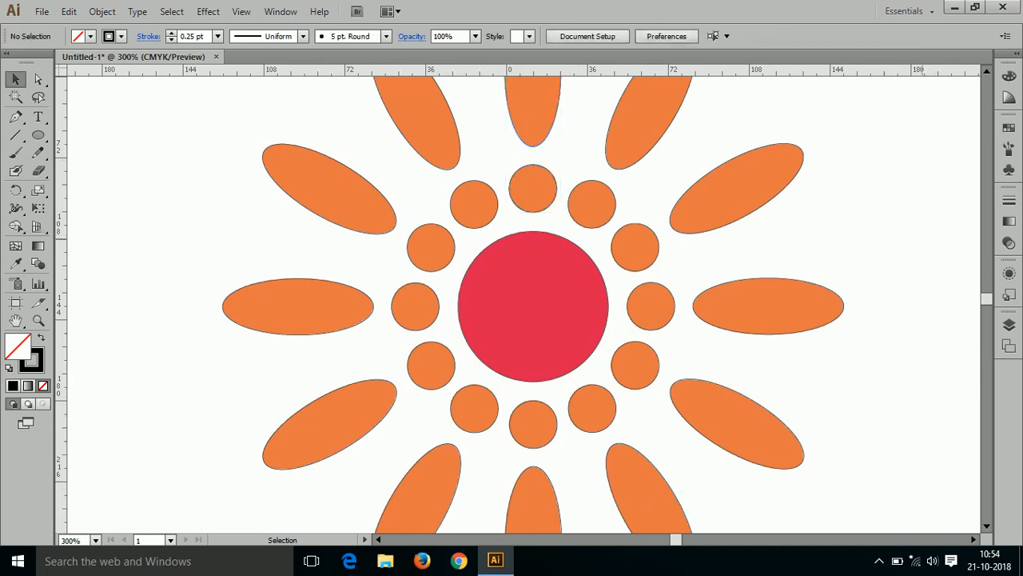
Step: Delete the angle formula text beside the flower
{"action": "key", "text": "ctrl+minus"}
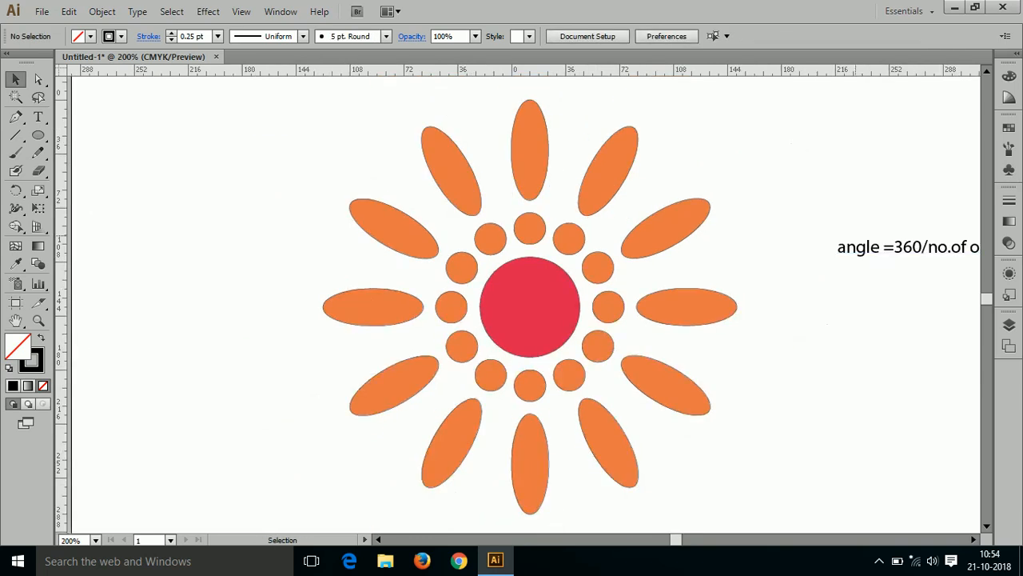
{"action": "left_click_drag", "start_coordinate": [781, 213], "coordinate": [815, 293]}
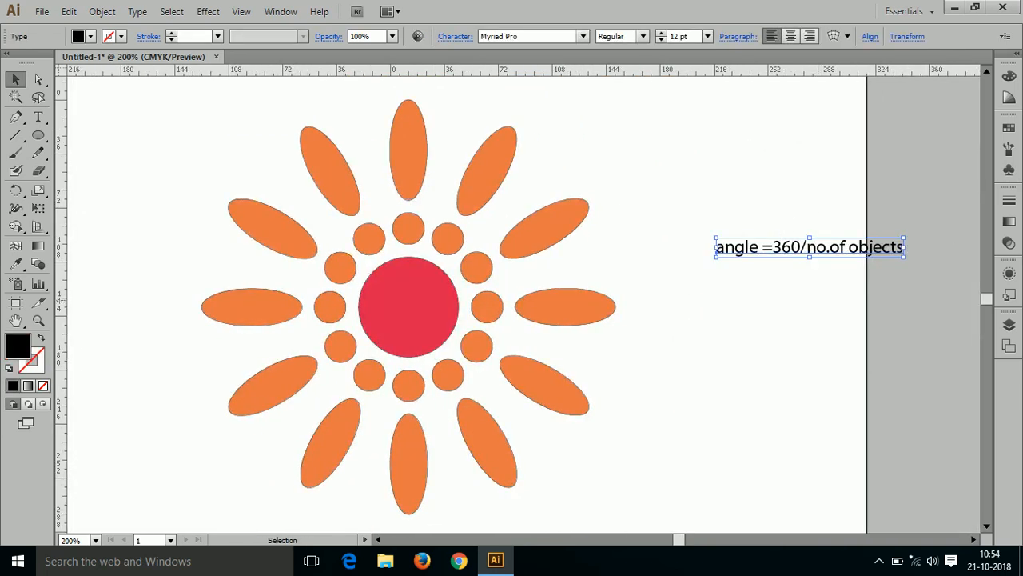
{"action": "key", "text": "Delete"}
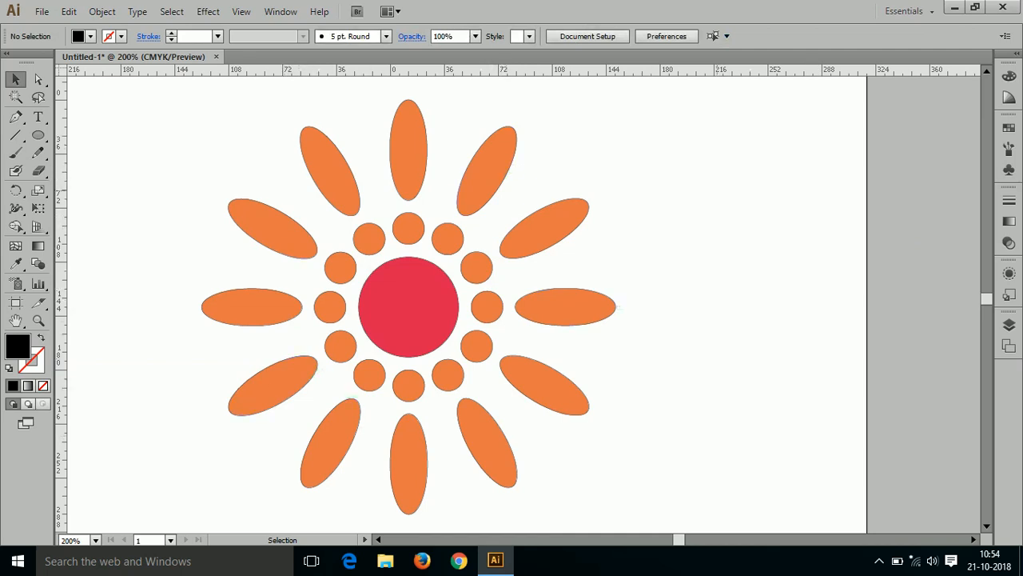
Step: Combine all traced petals and small circles, without the centre circle, into one compound path, and deselect it
{"action": "left_click_drag", "start_coordinate": [659, 136], "coordinate": [201, 473]}
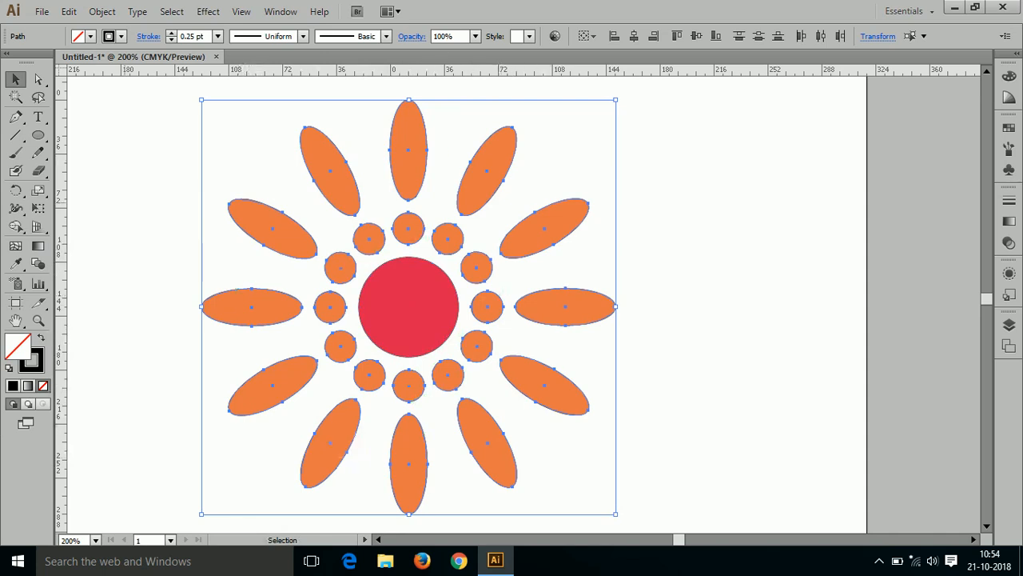
{"action": "left_click", "coordinate": [103, 11]}
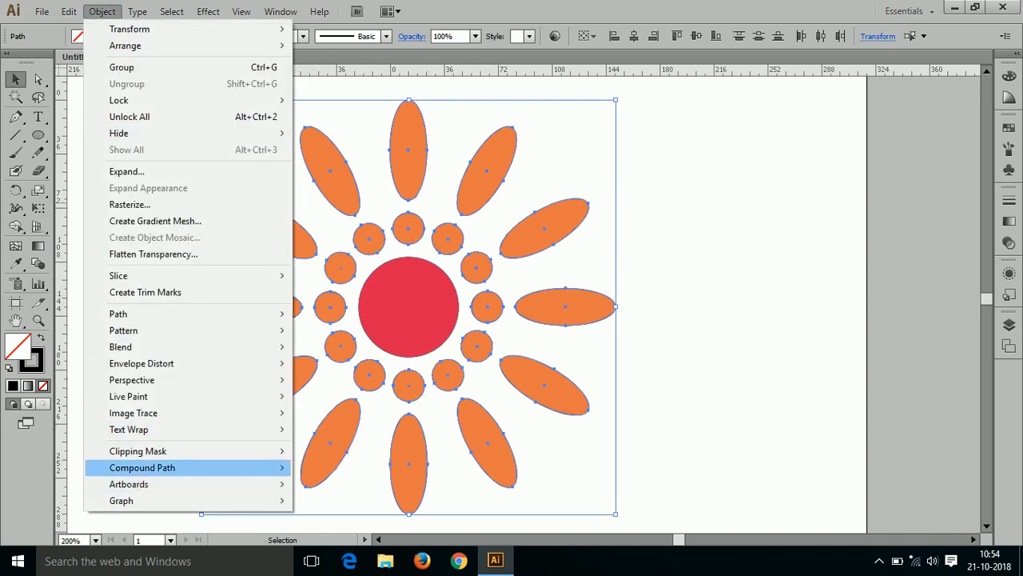
{"action": "left_click", "coordinate": [324, 467]}
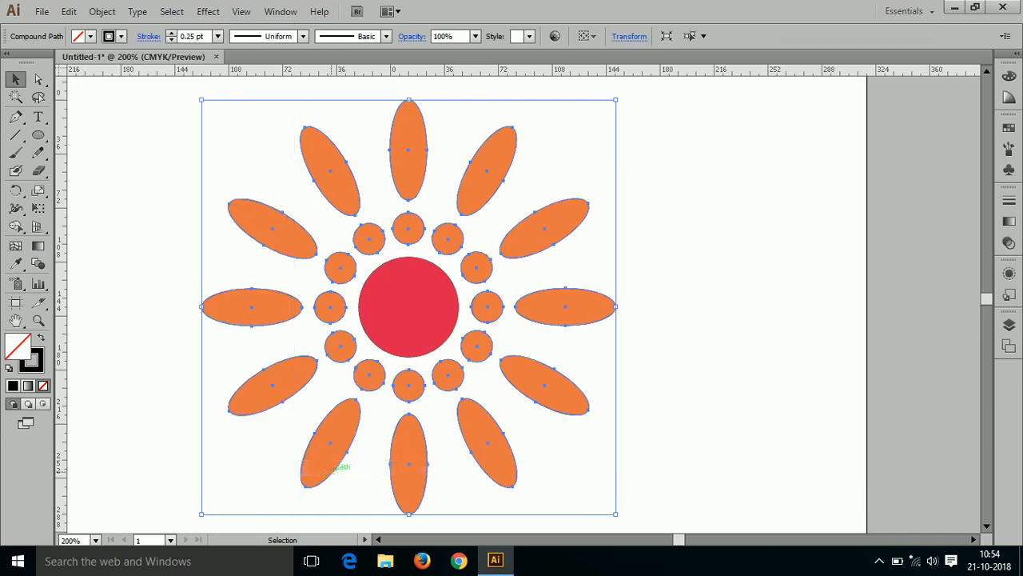
{"action": "left_click", "coordinate": [615, 386]}
Step: Select all the traced flower outlines and start a Move with a vertical offset of 0 pt
{"action": "left_click_drag", "start_coordinate": [675, 124], "coordinate": [290, 372]}
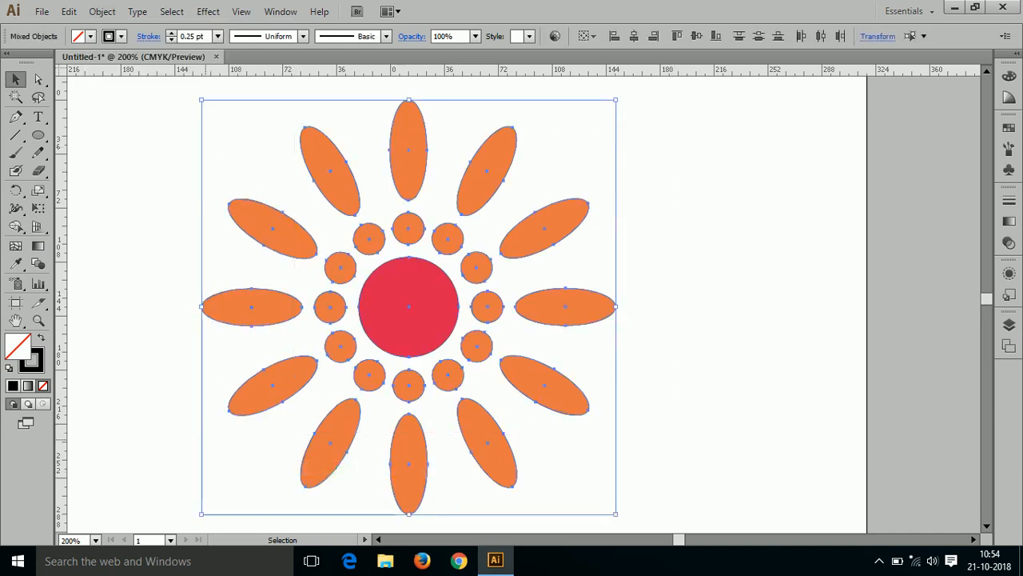
{"action": "key", "text": "Return"}
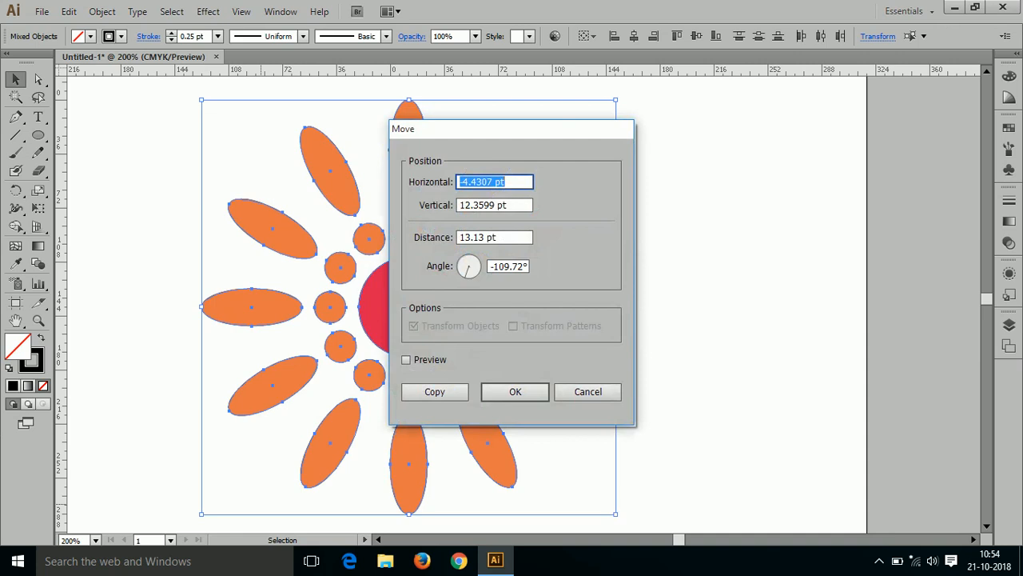
{"action": "key", "text": "Tab"}
{"action": "type", "text": "0"}
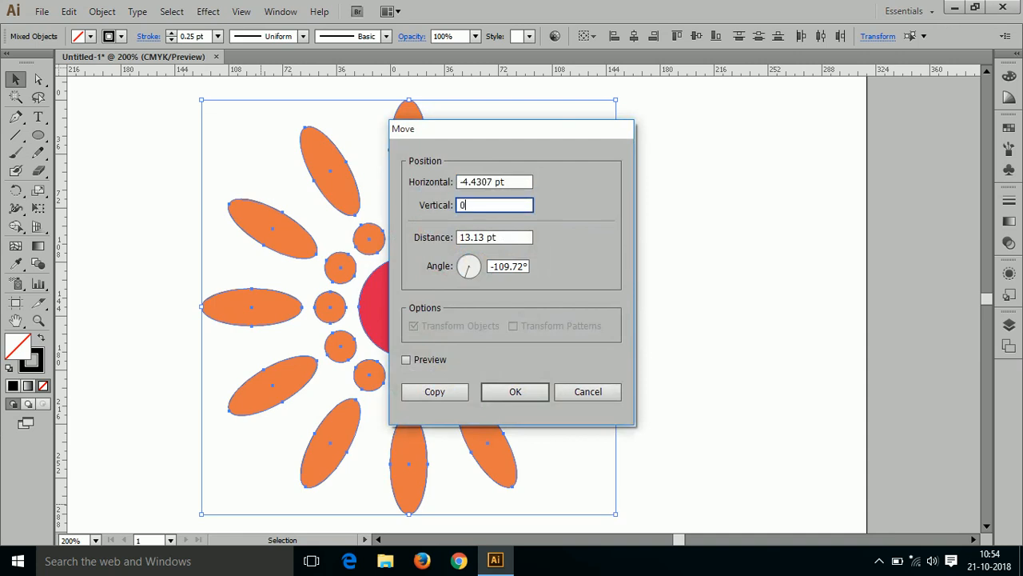
{"action": "key", "text": "Tab"}
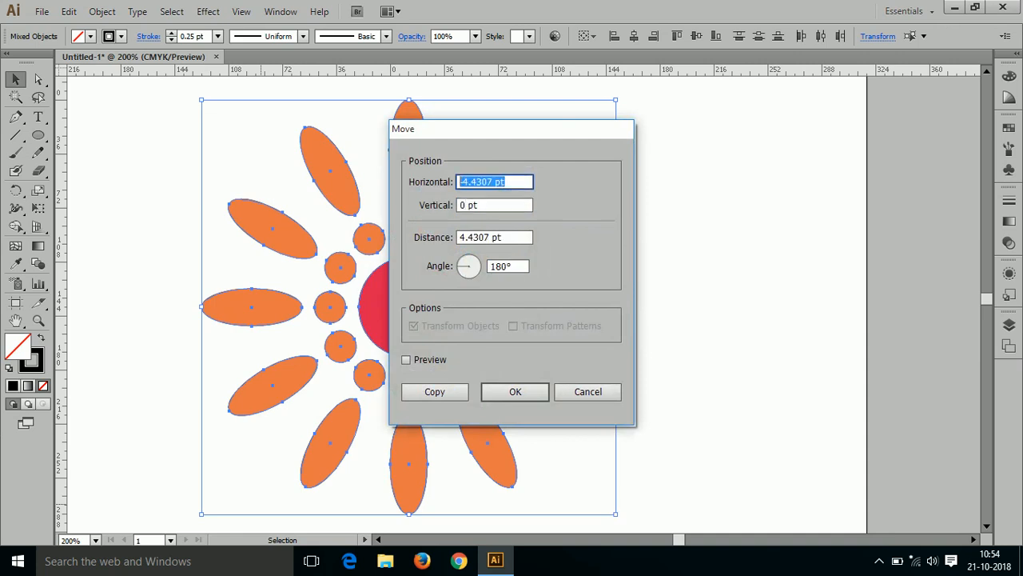
Step: Try horizontal offsets of 100 pt and 500 pt for the outlines with the preview turned on
{"action": "type", "text": "100"}
{"action": "left_click", "coordinate": [407, 360]}
{"action": "left_click_drag", "start_coordinate": [472, 129], "coordinate": [164, 147]}
{"action": "left_click", "coordinate": [186, 200]}
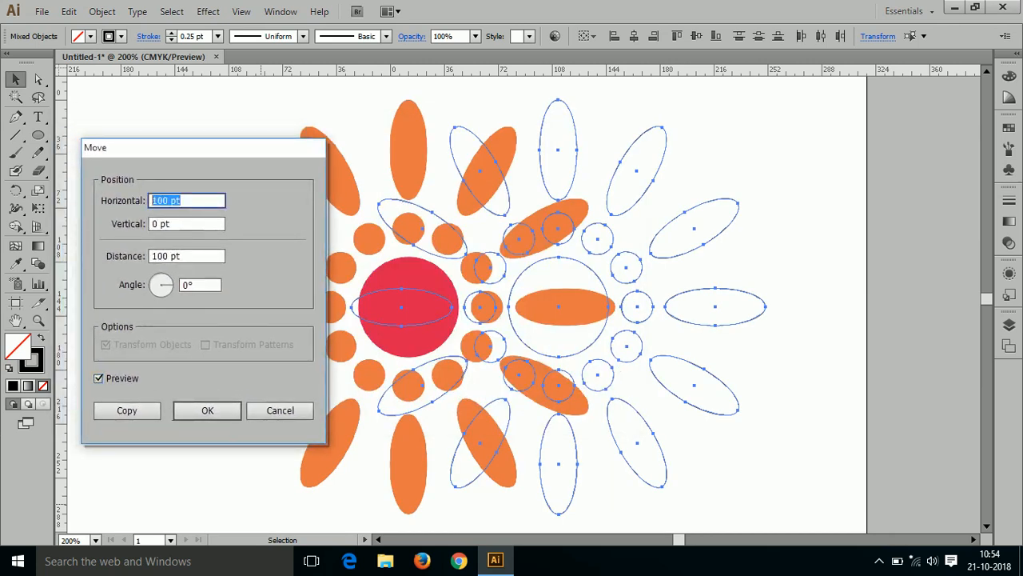
{"action": "type", "text": "500"}
{"action": "left_click", "coordinate": [99, 378]}
{"action": "left_click", "coordinate": [99, 378]}
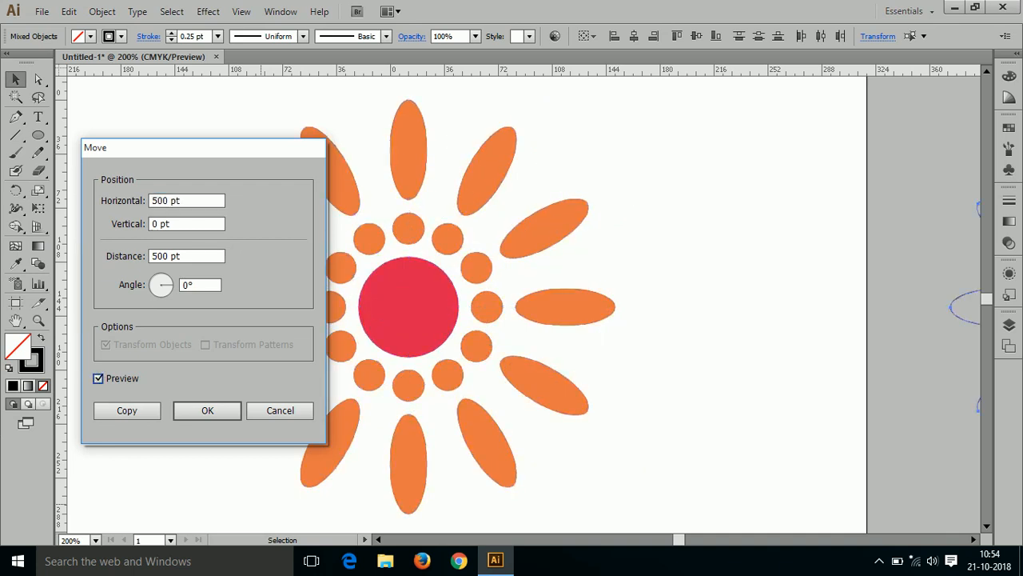
Step: Set the horizontal offset to 400 pt, apply the move to the outlines, and deselect them
{"action": "left_click", "coordinate": [186, 201]}
{"action": "type", "text": "400"}
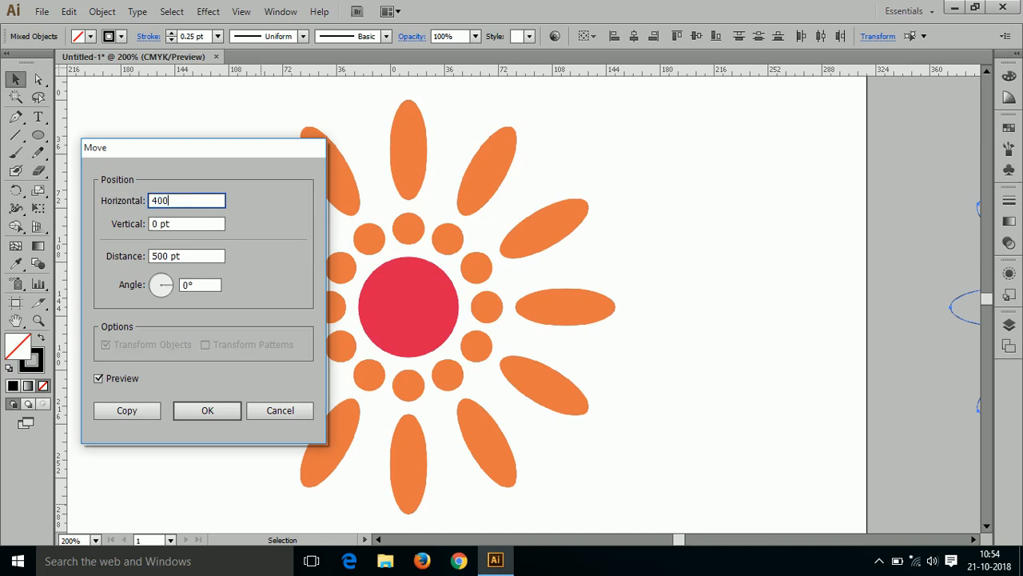
{"action": "left_click", "coordinate": [99, 378]}
{"action": "left_click", "coordinate": [98, 378]}
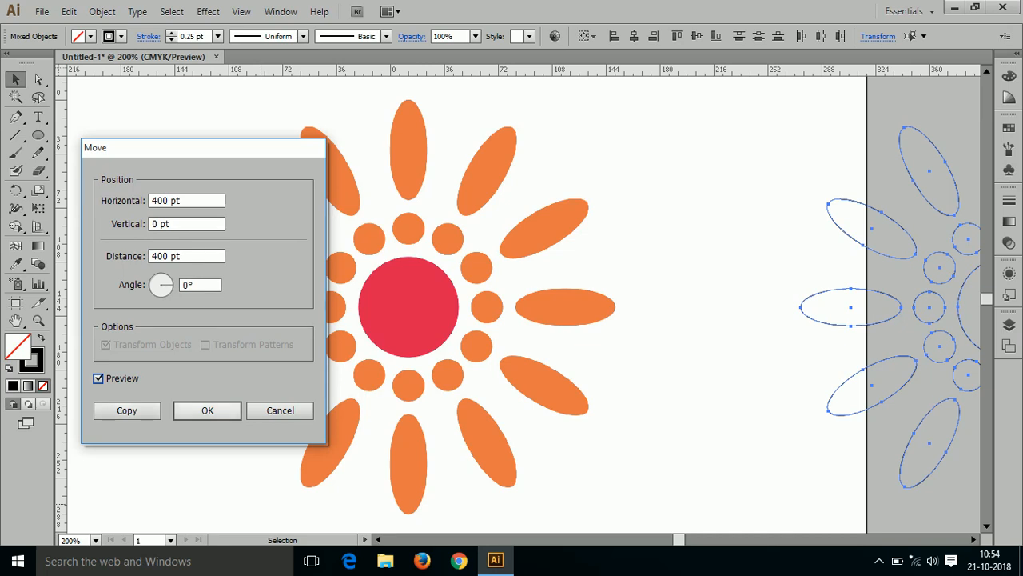
{"action": "left_click", "coordinate": [207, 410]}
{"action": "left_click", "coordinate": [497, 288]}
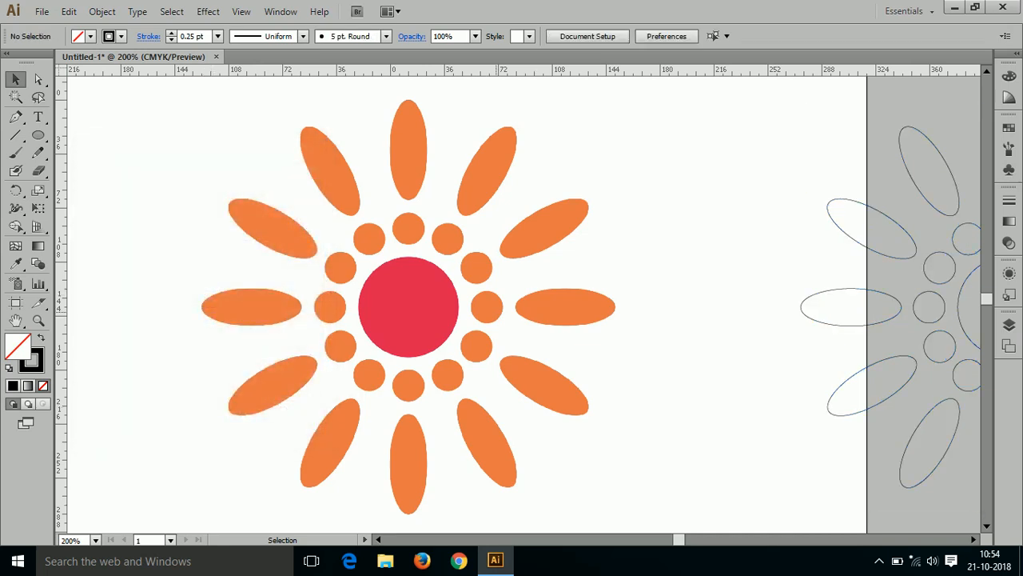
Step: Fill the compound path of petal and small-circle outlines with the orange sampled from the original flower's petals
{"action": "key", "text": "ctrl+minus"}
{"action": "left_click_drag", "start_coordinate": [497, 289], "coordinate": [385, 279]}
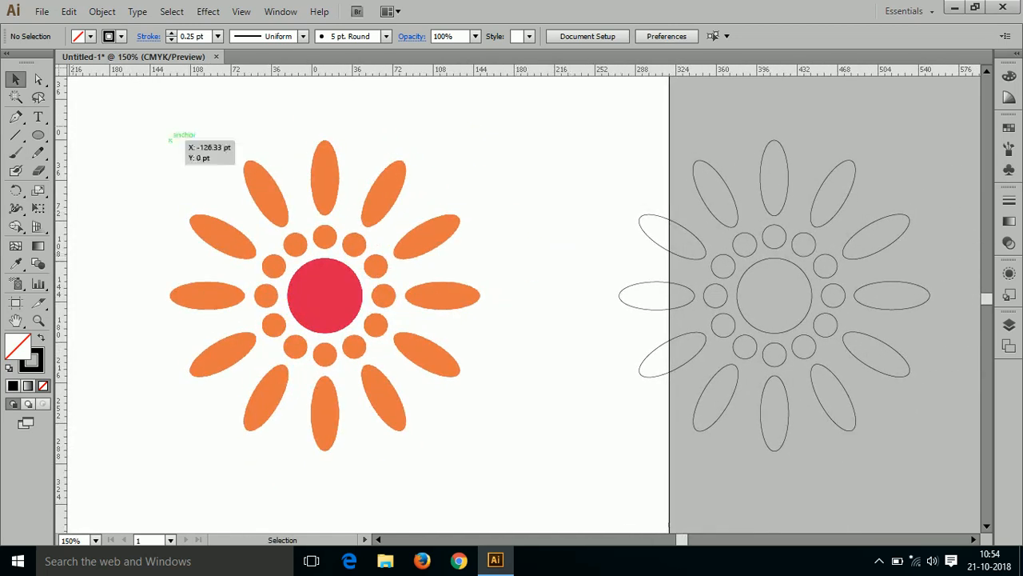
{"action": "left_click", "coordinate": [16, 262]}
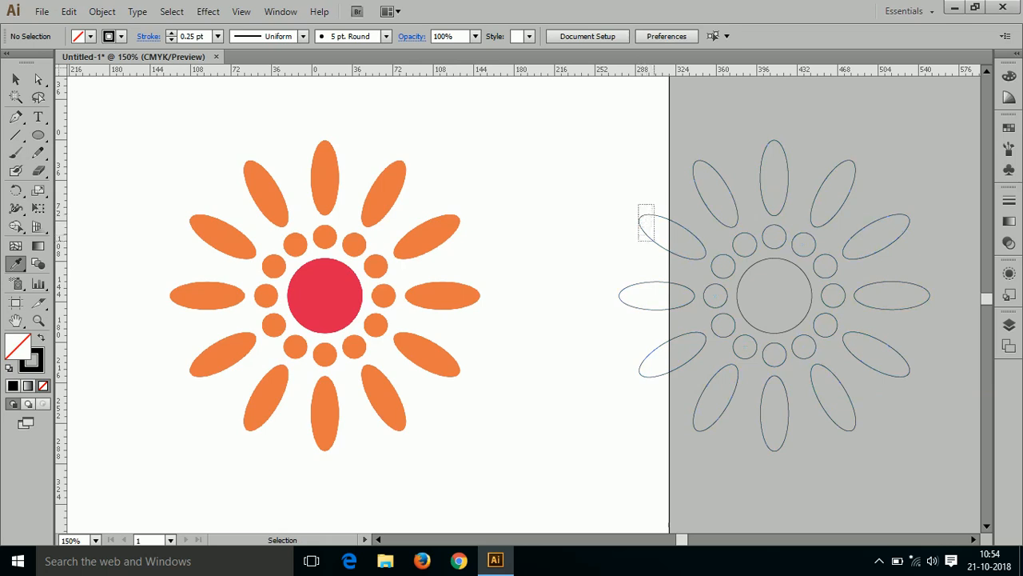
{"action": "left_click", "coordinate": [646, 216], "text": "ctrl"}
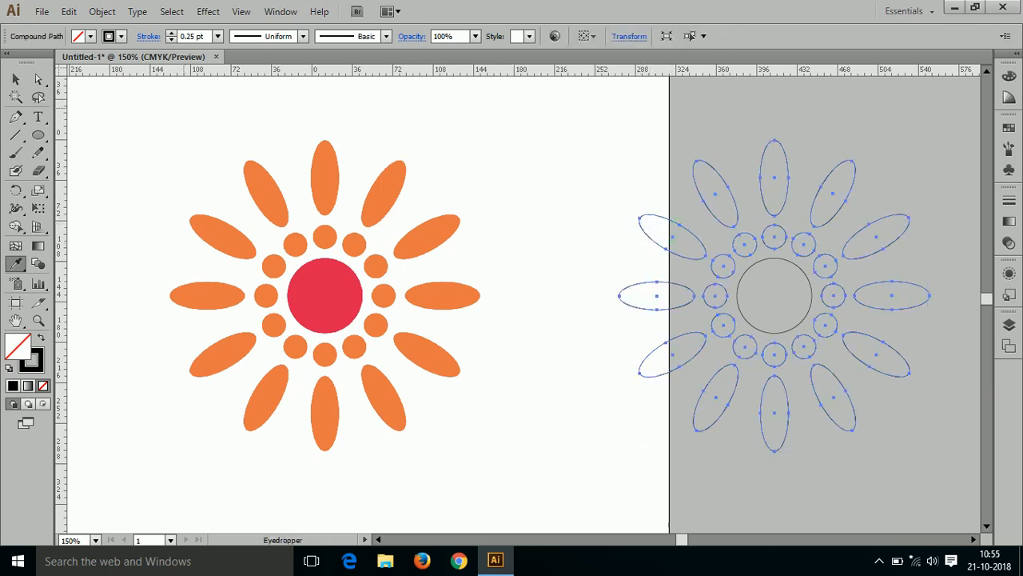
{"action": "left_click", "coordinate": [322, 165]}
Step: Fill the traced centre circle with the red sampled from the original flower's centre, and deselect it
{"action": "key", "text": "ctrl"}
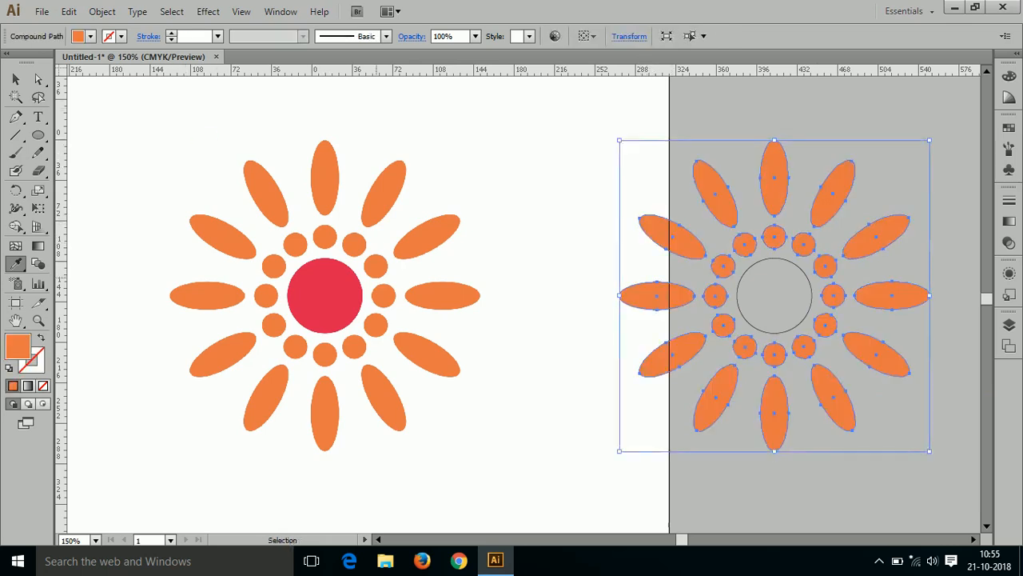
{"action": "left_click", "coordinate": [764, 333], "text": "ctrl"}
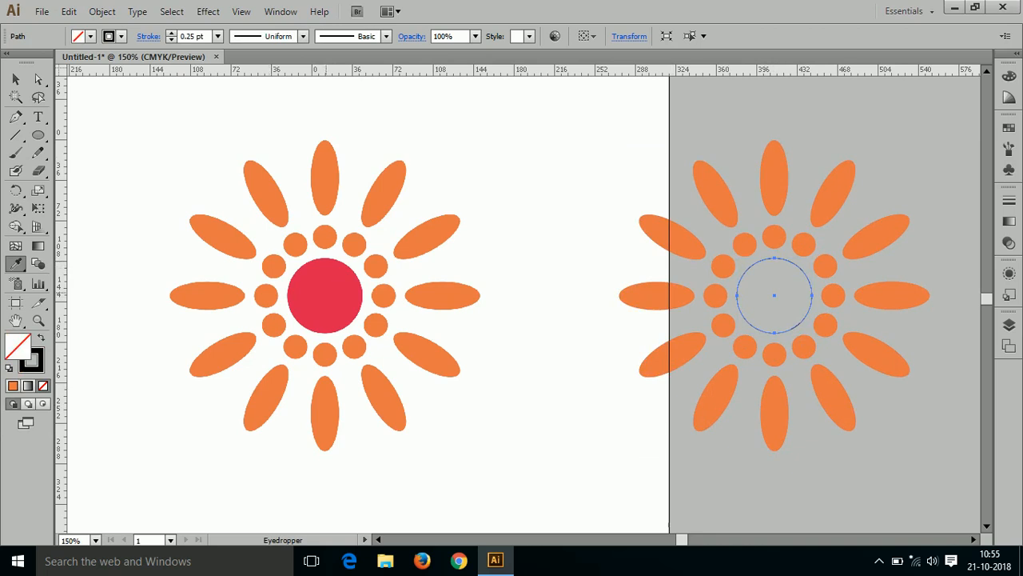
{"action": "left_click", "coordinate": [325, 267]}
{"action": "key", "text": "v"}
{"action": "key", "text": "ctrl+shift+a"}
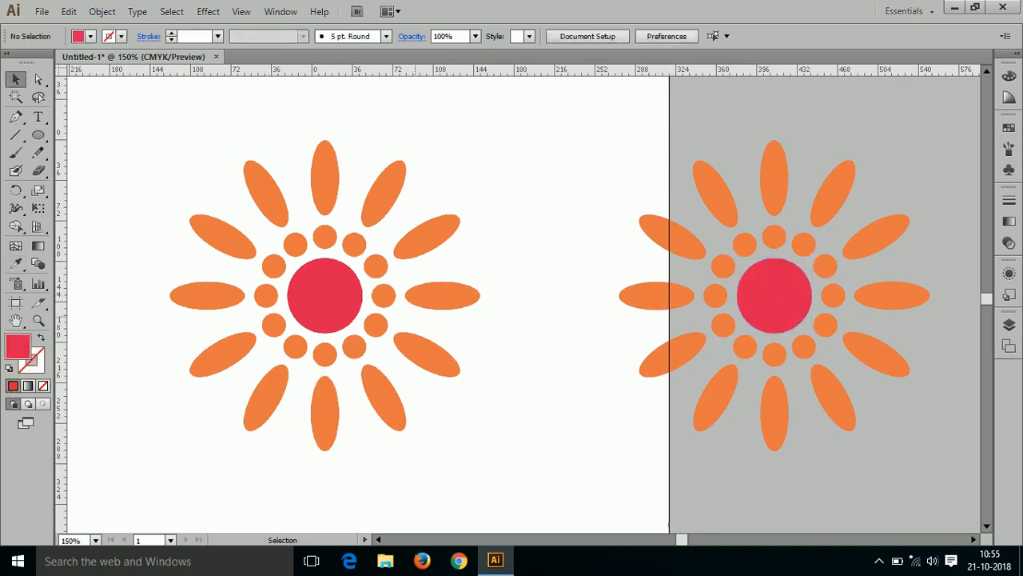
Step: Move the whole coloured flower copy horizontally by -400 pt back onto the original, and deselect it
{"action": "left_click_drag", "start_coordinate": [588, 139], "coordinate": [921, 420]}
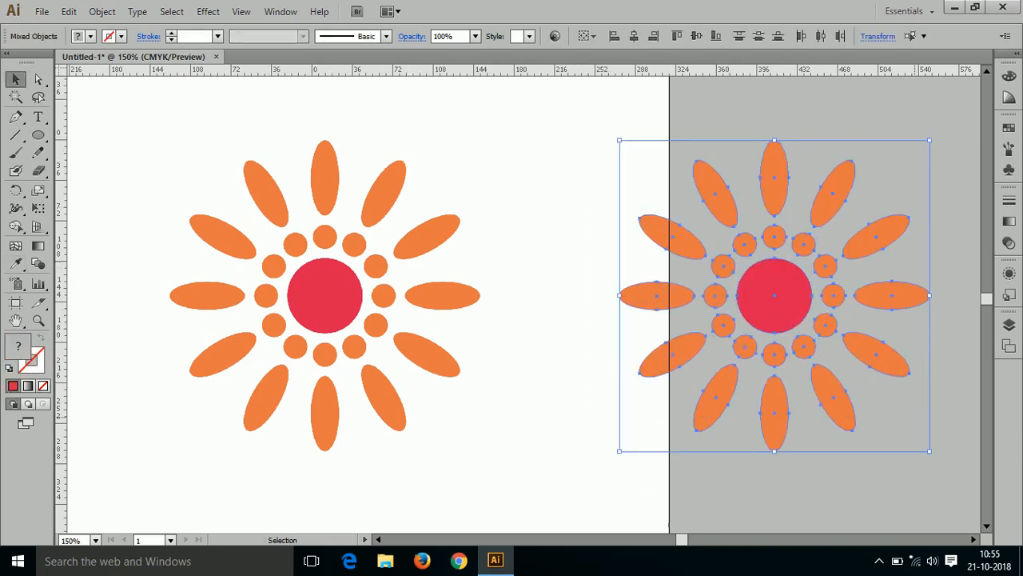
{"action": "key", "text": "Return"}
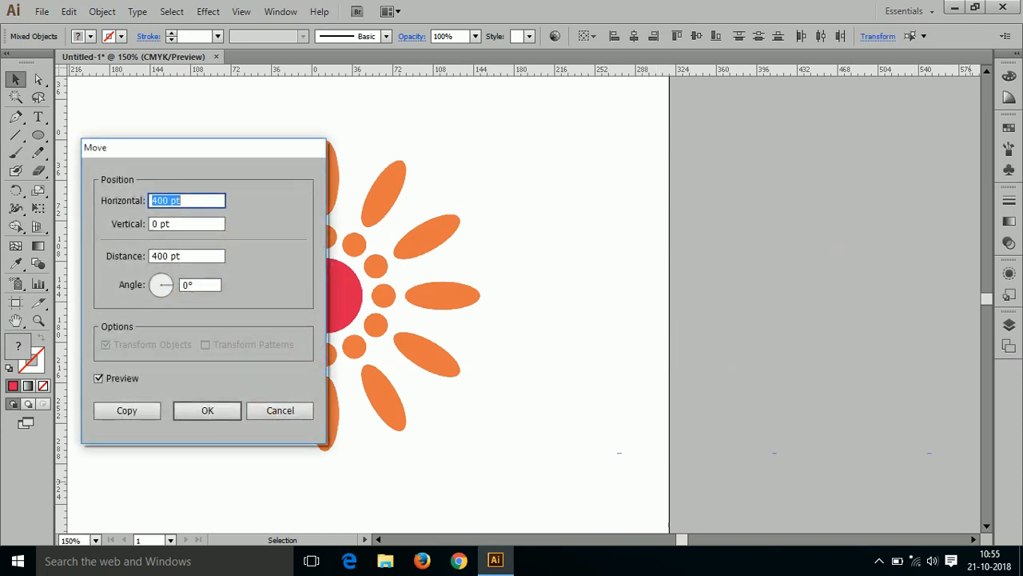
{"action": "type", "text": "-400"}
{"action": "key", "text": "Return"}
{"action": "key", "text": "ctrl+shift+a"}
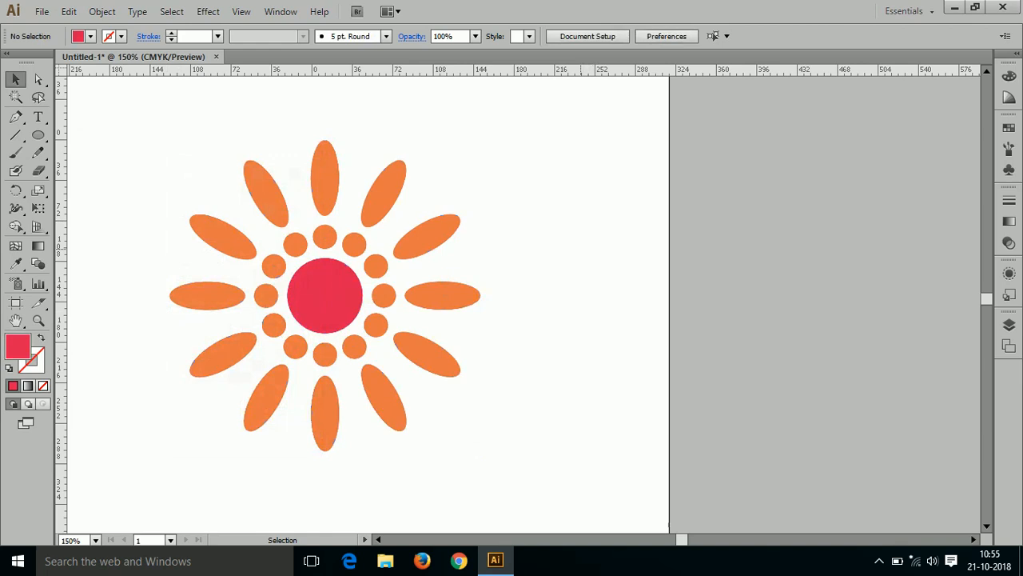
{"action": "key", "text": "a"}
{"action": "key", "text": "v"}
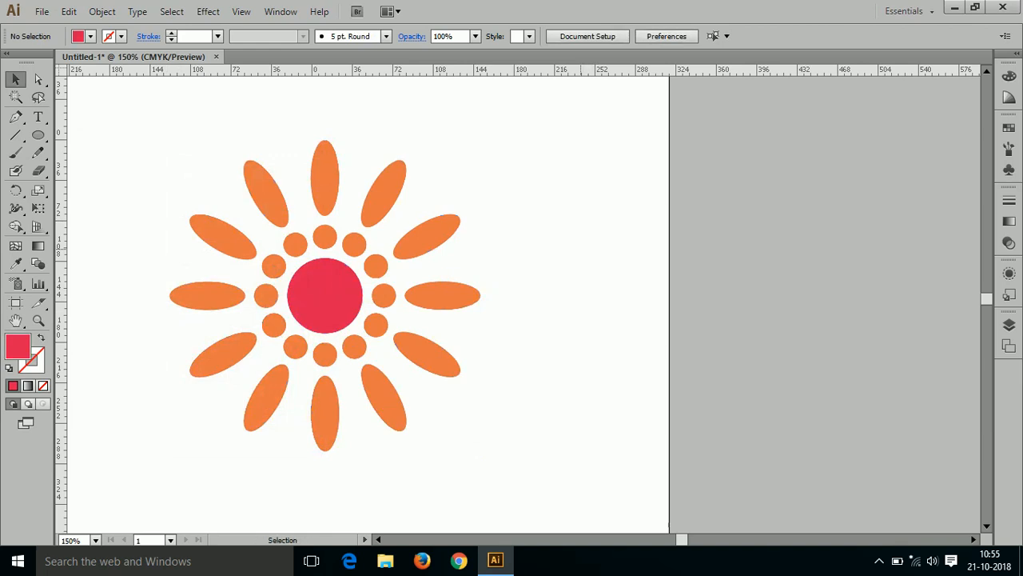